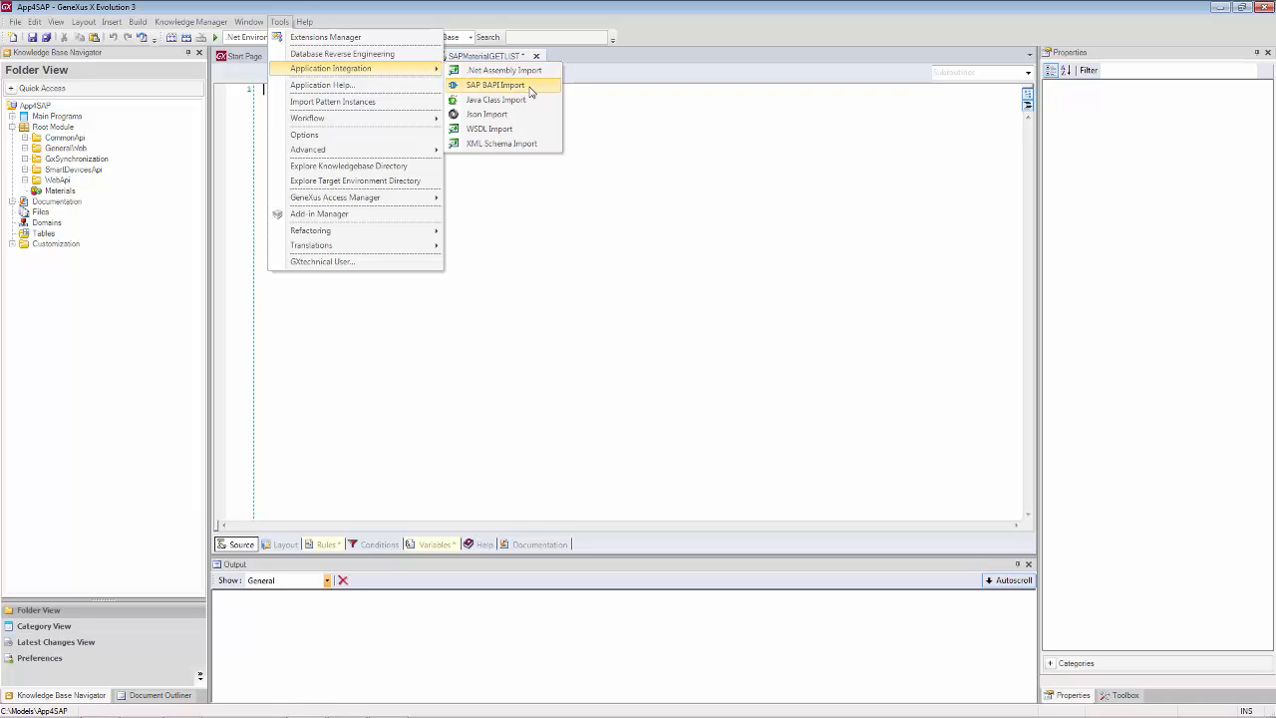
Step: Start an SAP BAPI import, testing and accepting the prefilled SAP connection information
left_click(529, 88)
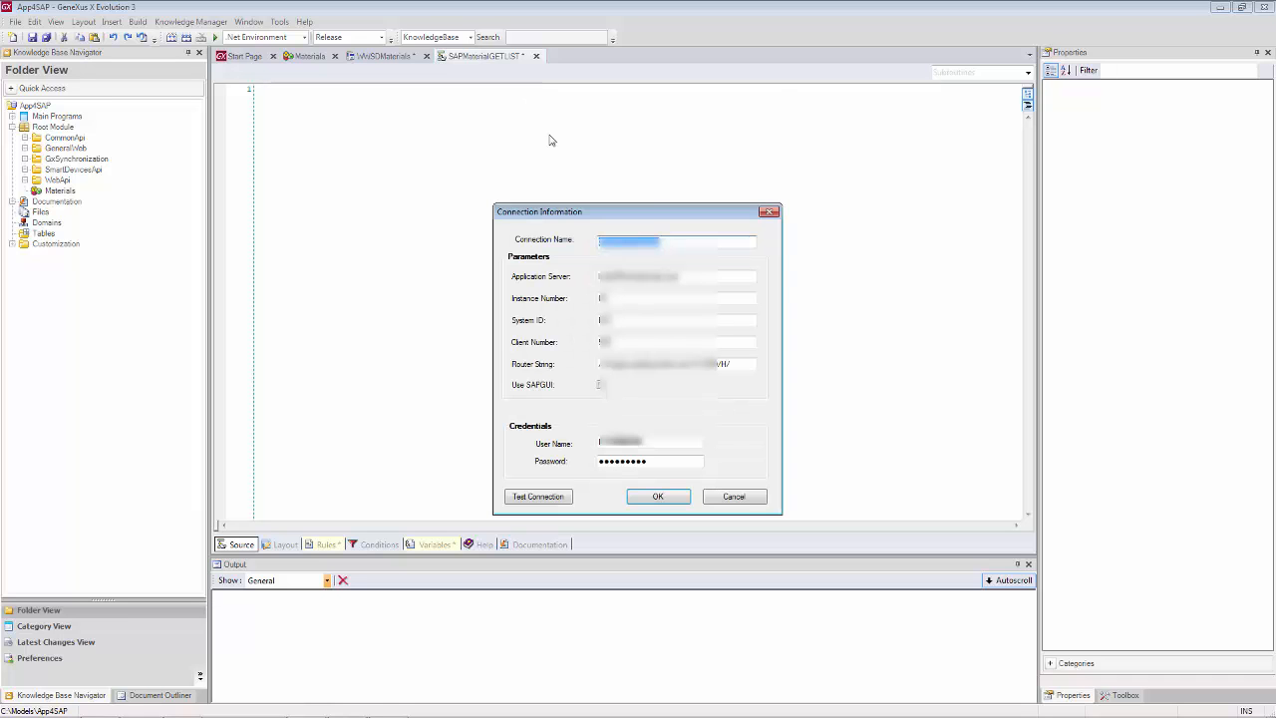
left_click_drag(578, 212, 520, 147)
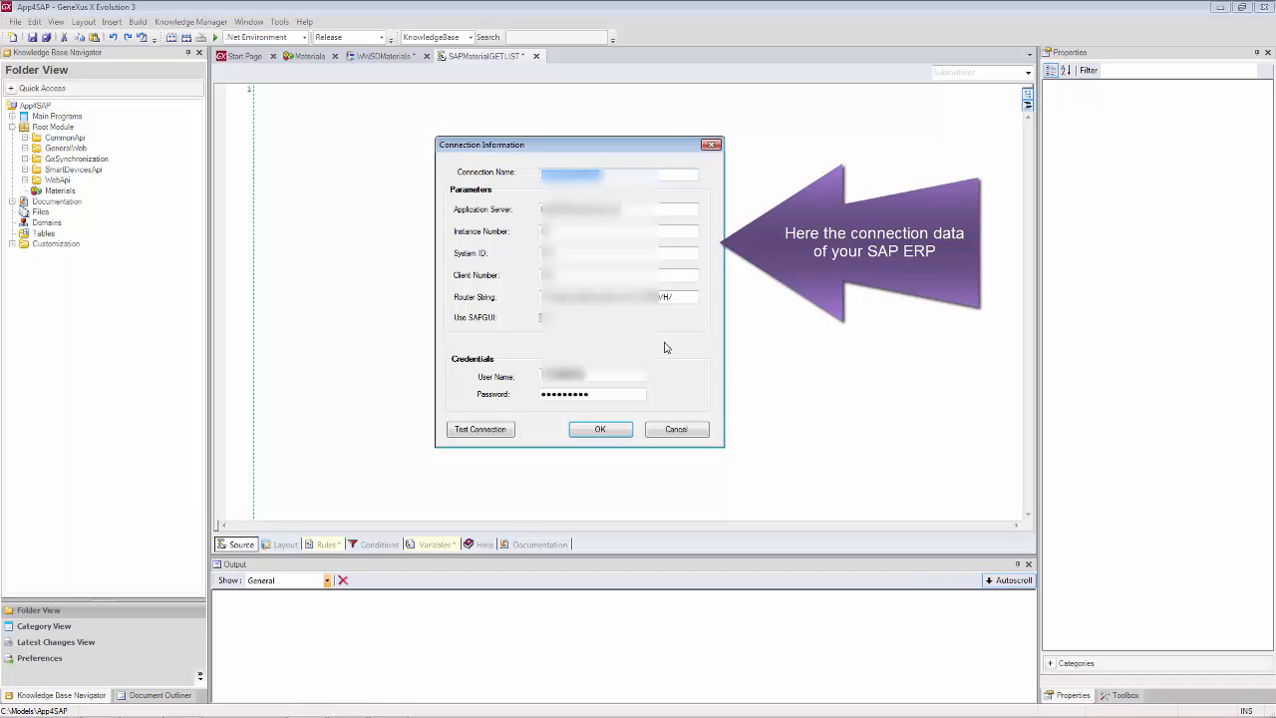
left_click(471, 435)
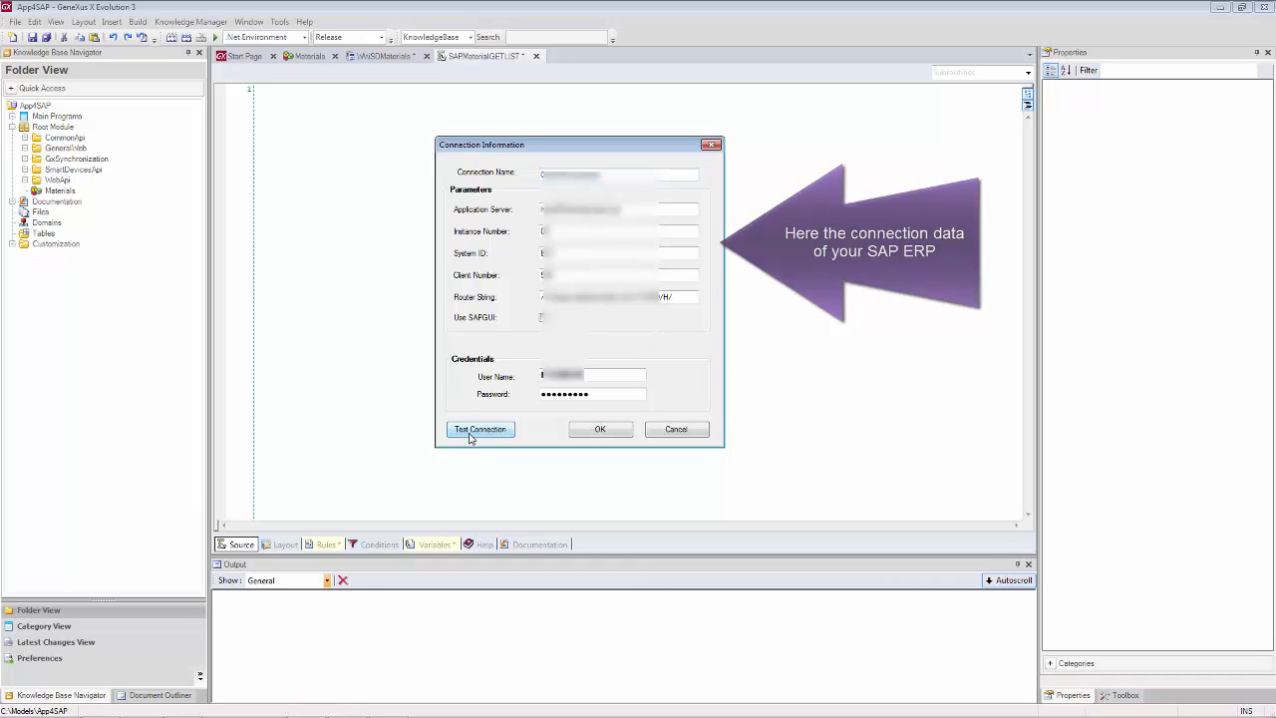
left_click(657, 406)
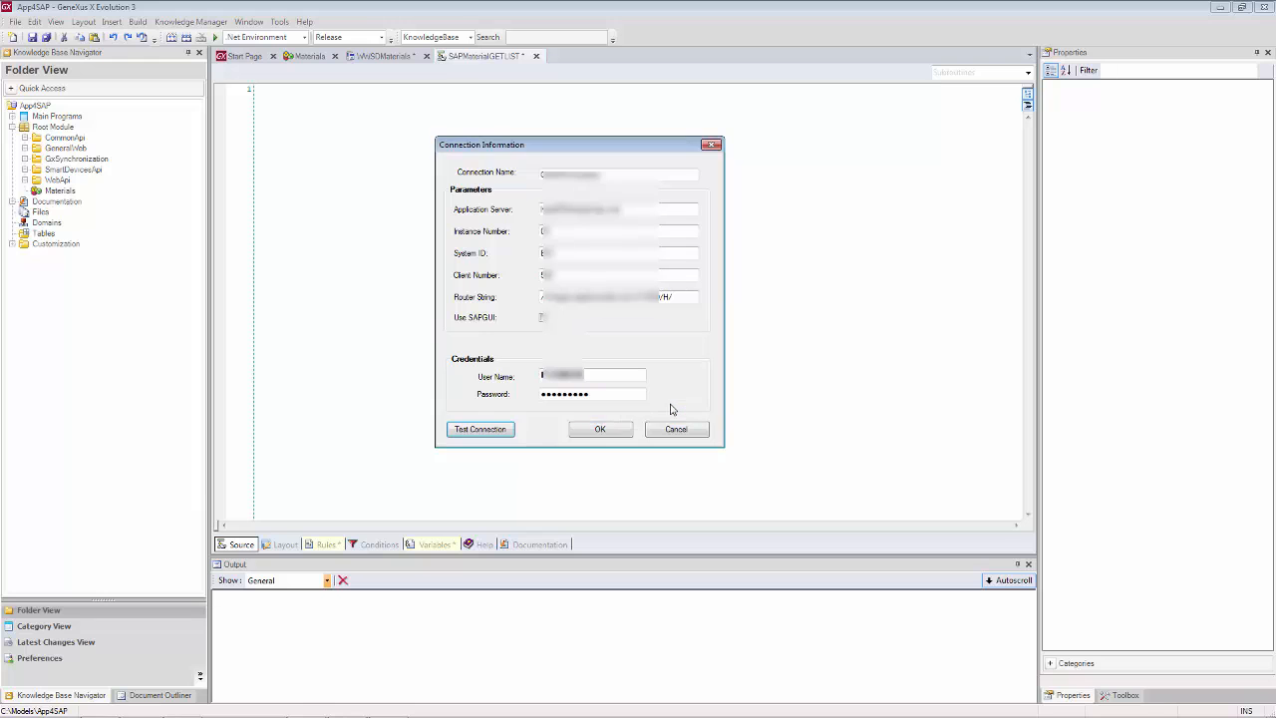
left_click(601, 430)
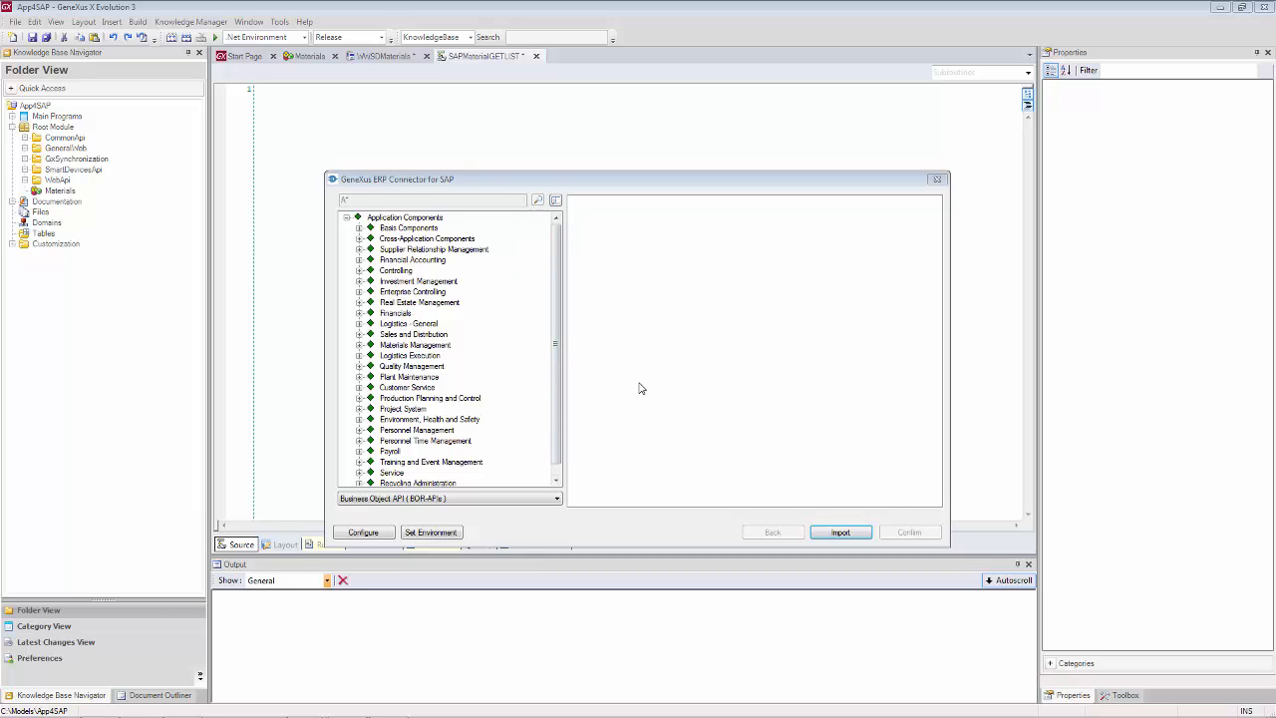
Step: Expand the application components through Logistics - General and Logistics Basic Data down to the Material Master objects
left_click(359, 324)
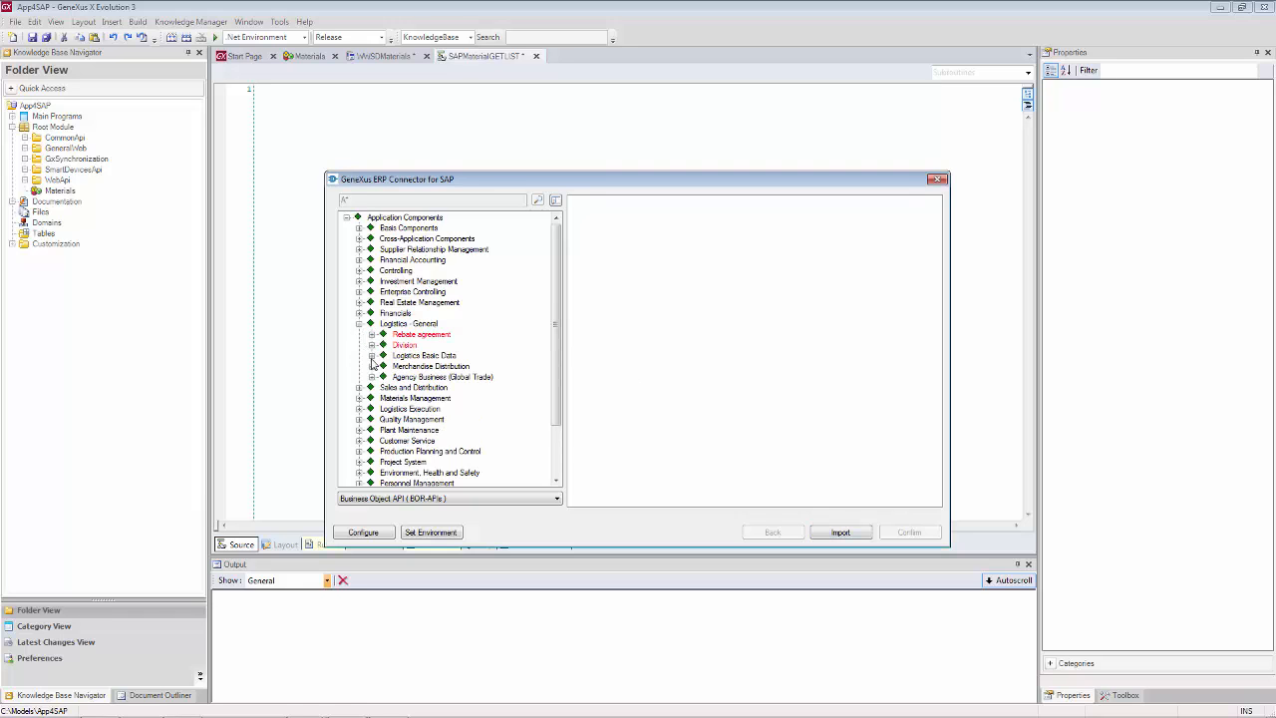
left_click(371, 355)
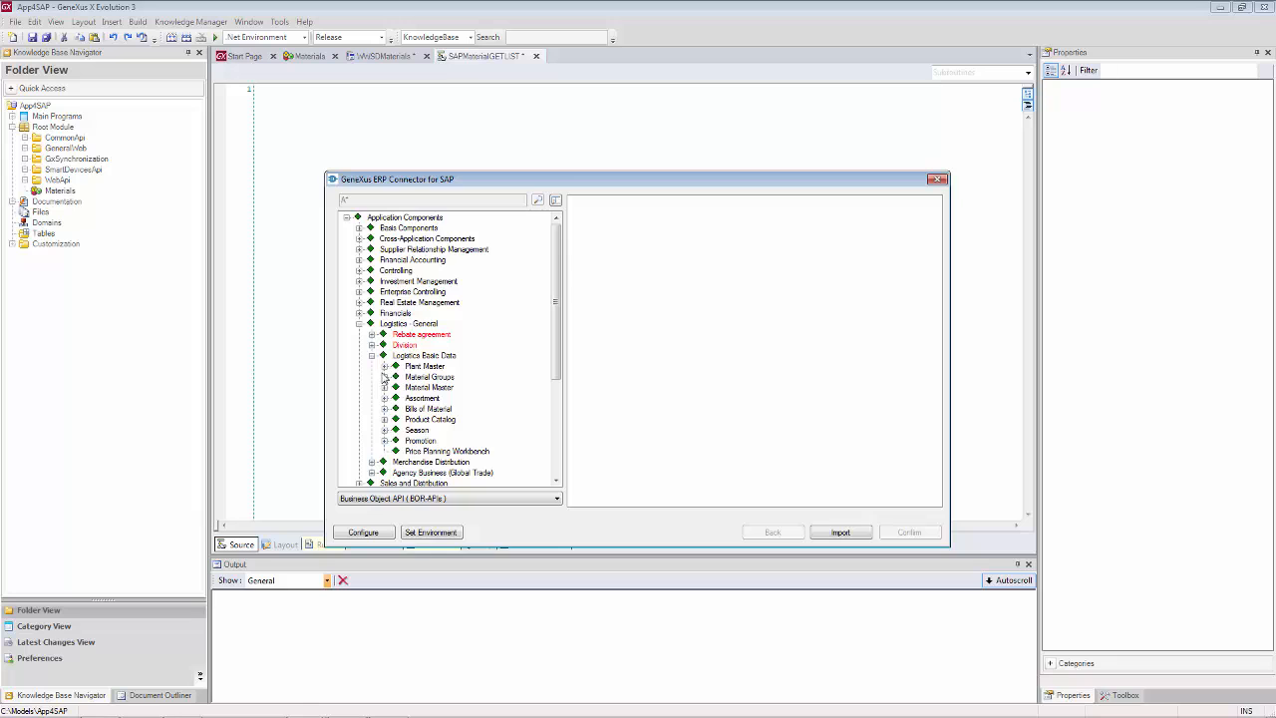
left_click(385, 387)
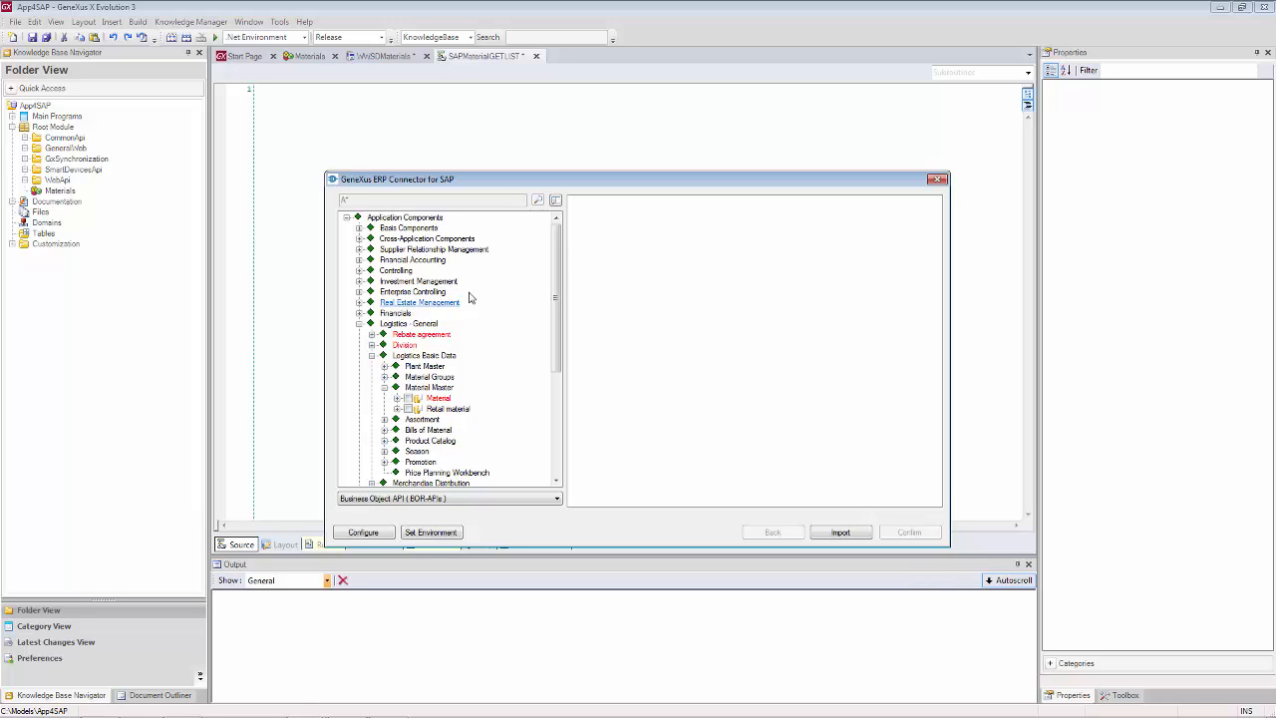
Step: Switch to the flat list of business objects and search it for "material*"
left_click(555, 201)
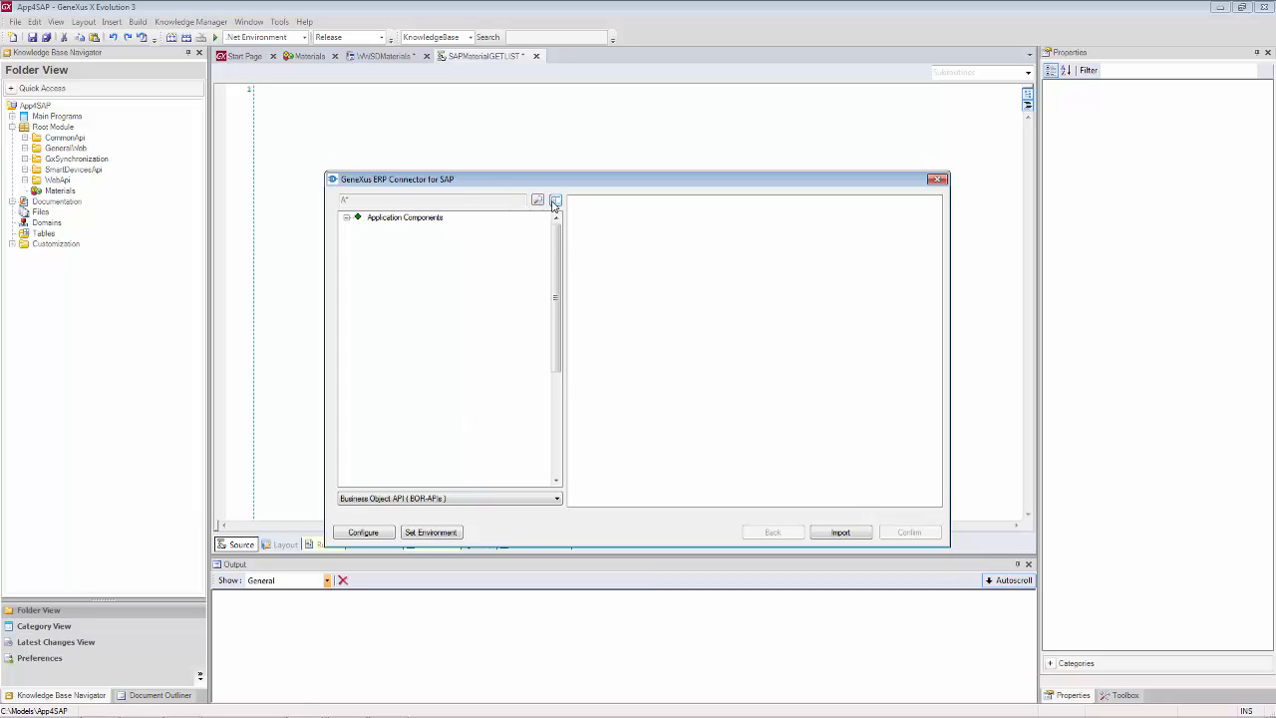
left_click(510, 201)
type("material*")
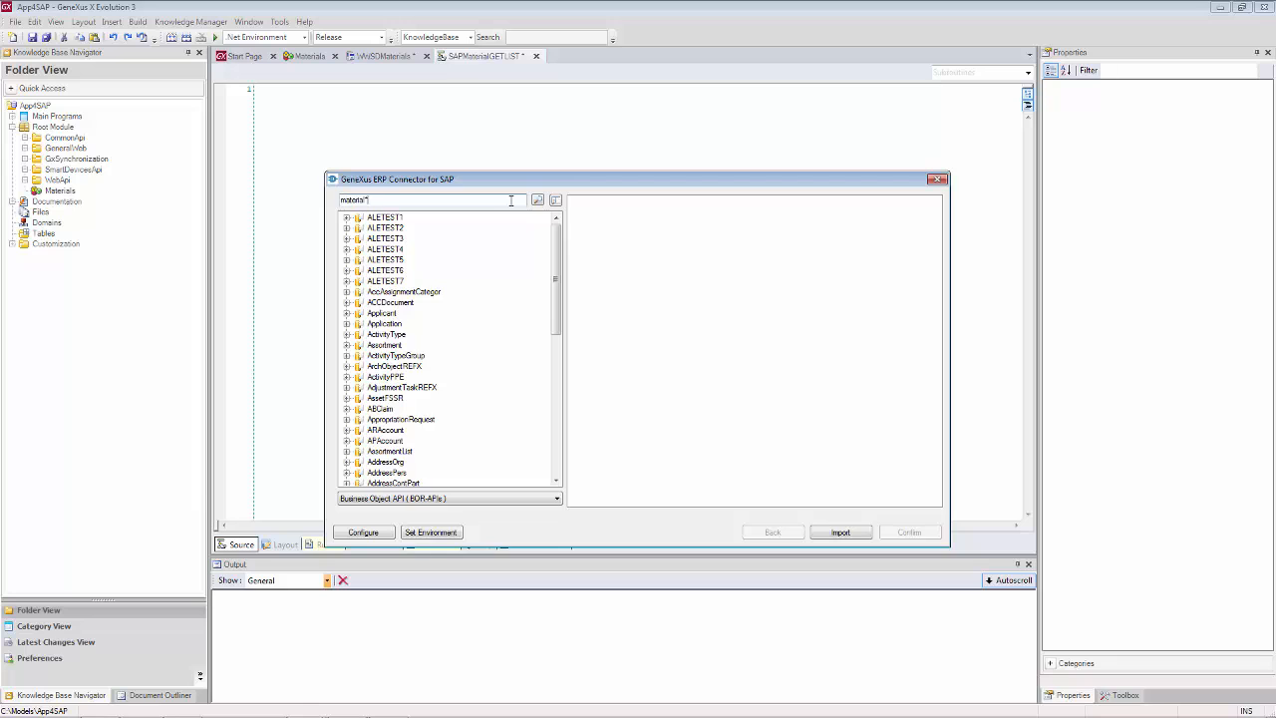
key("Return")
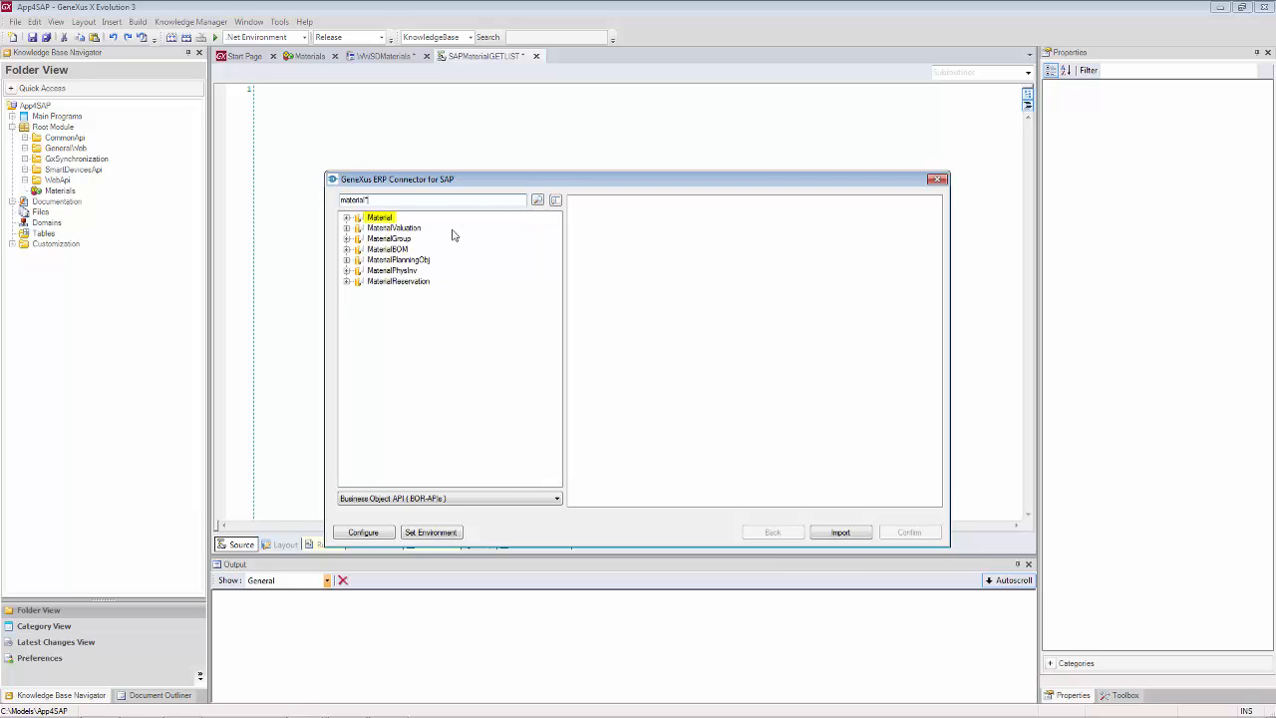
Step: Return to the component hierarchy and review the documentation, instance and object information of the Material business object under Material Master
left_click(555, 200)
left_click(385, 388)
left_click(437, 399)
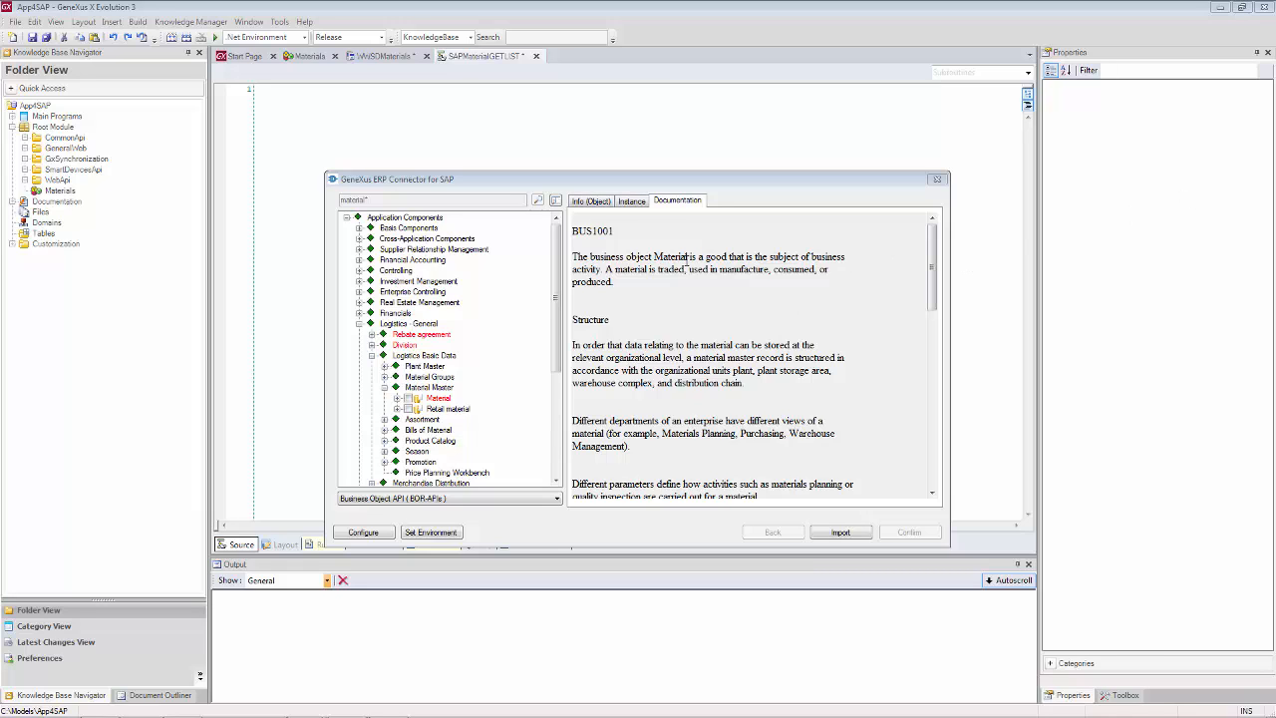
left_click(634, 204)
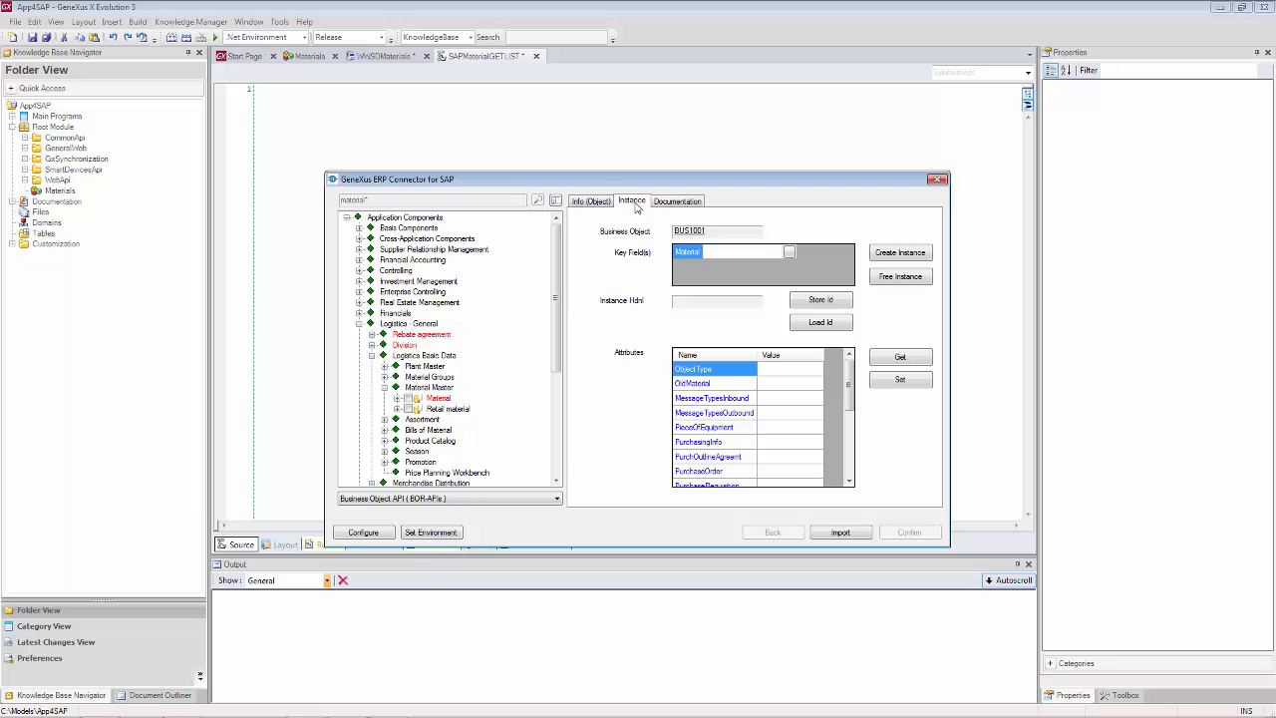
left_click(601, 206)
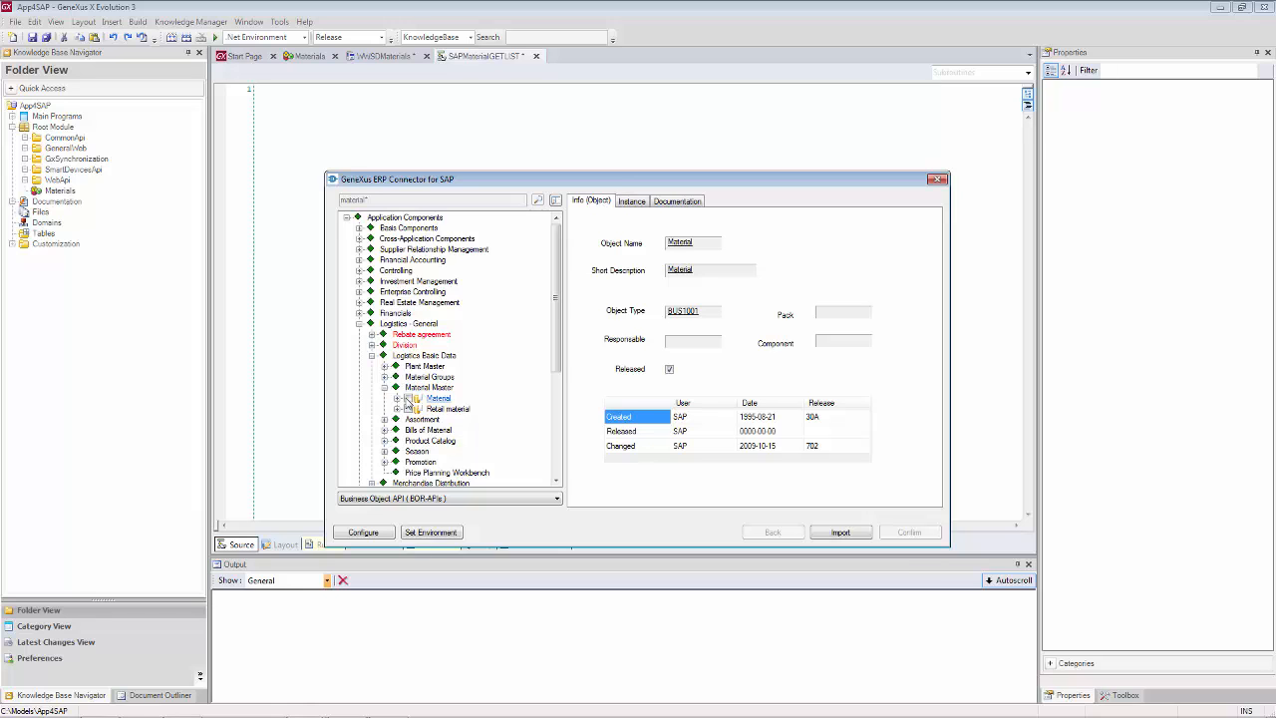
Step: Expand the Material object and review the GetList method's documentation, parameter details and general information
left_click(396, 398)
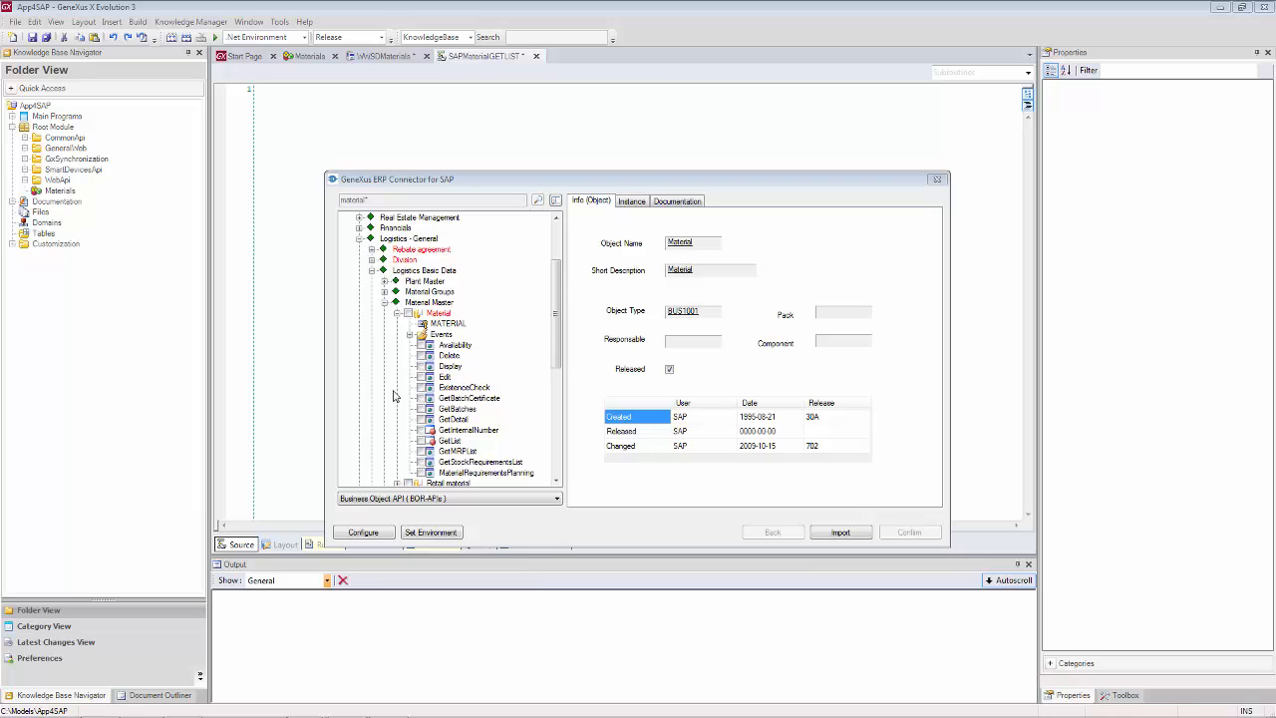
left_click(450, 441)
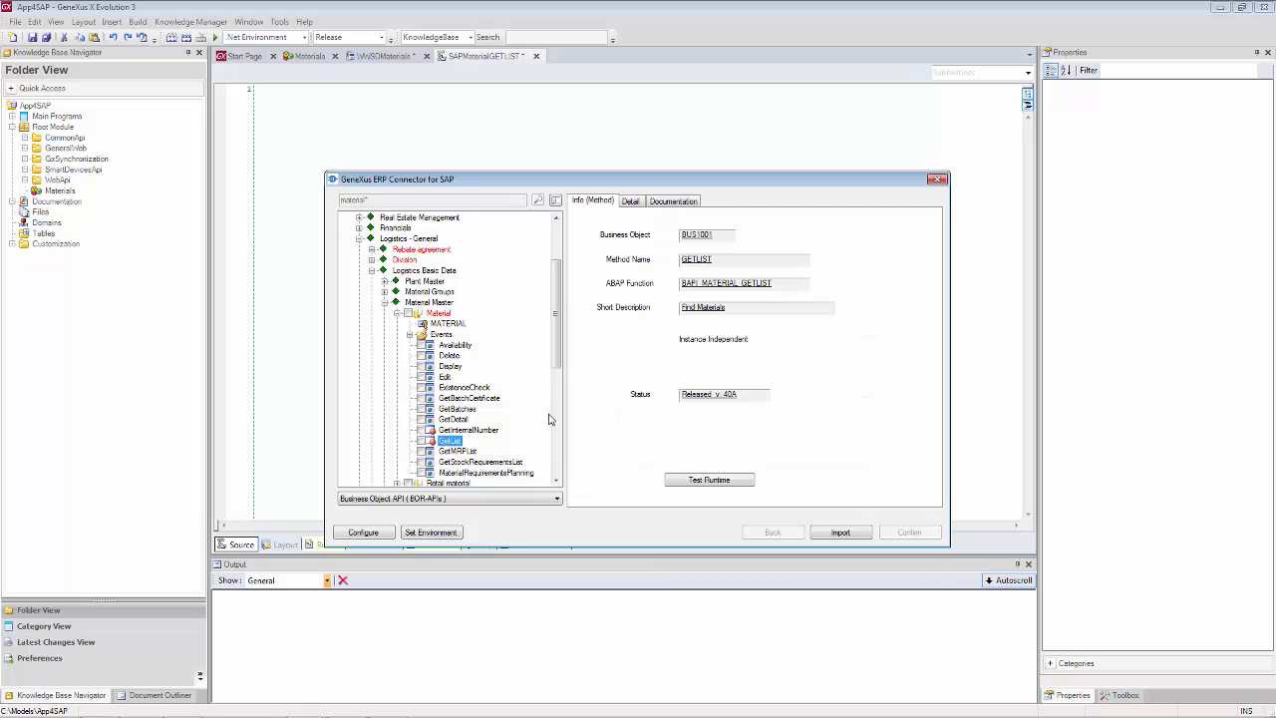
left_click(674, 202)
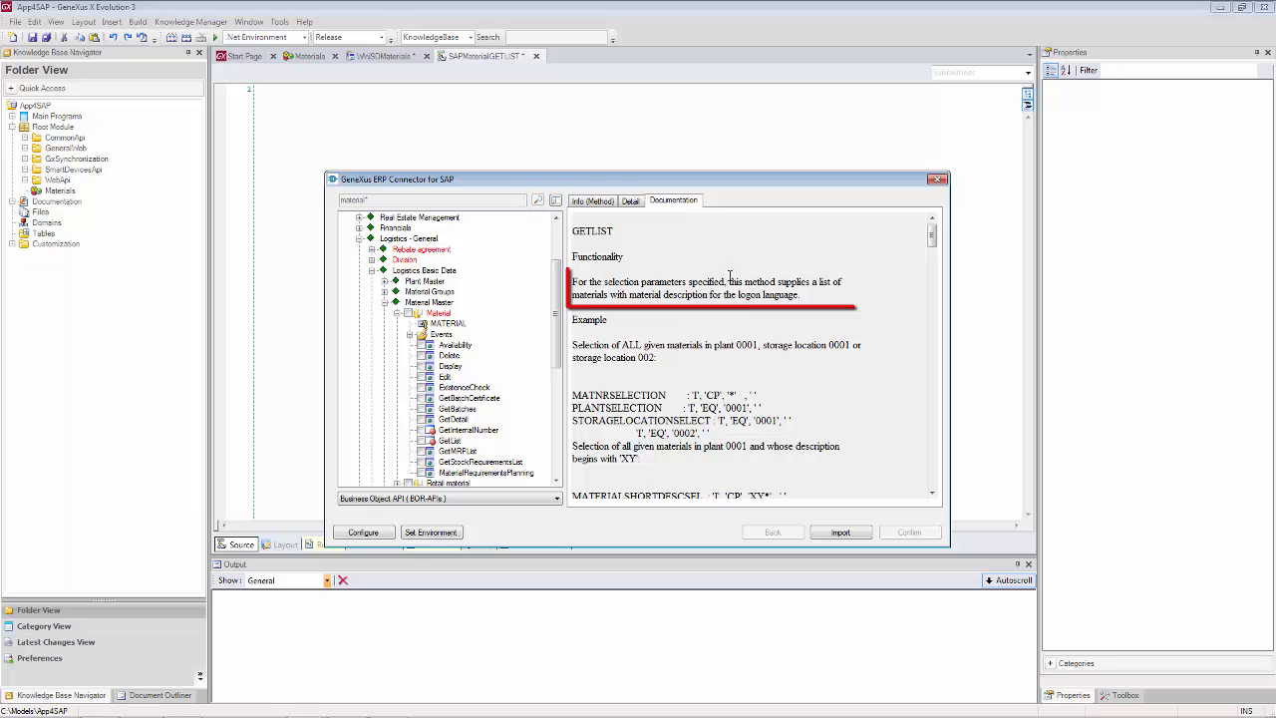
left_click(630, 204)
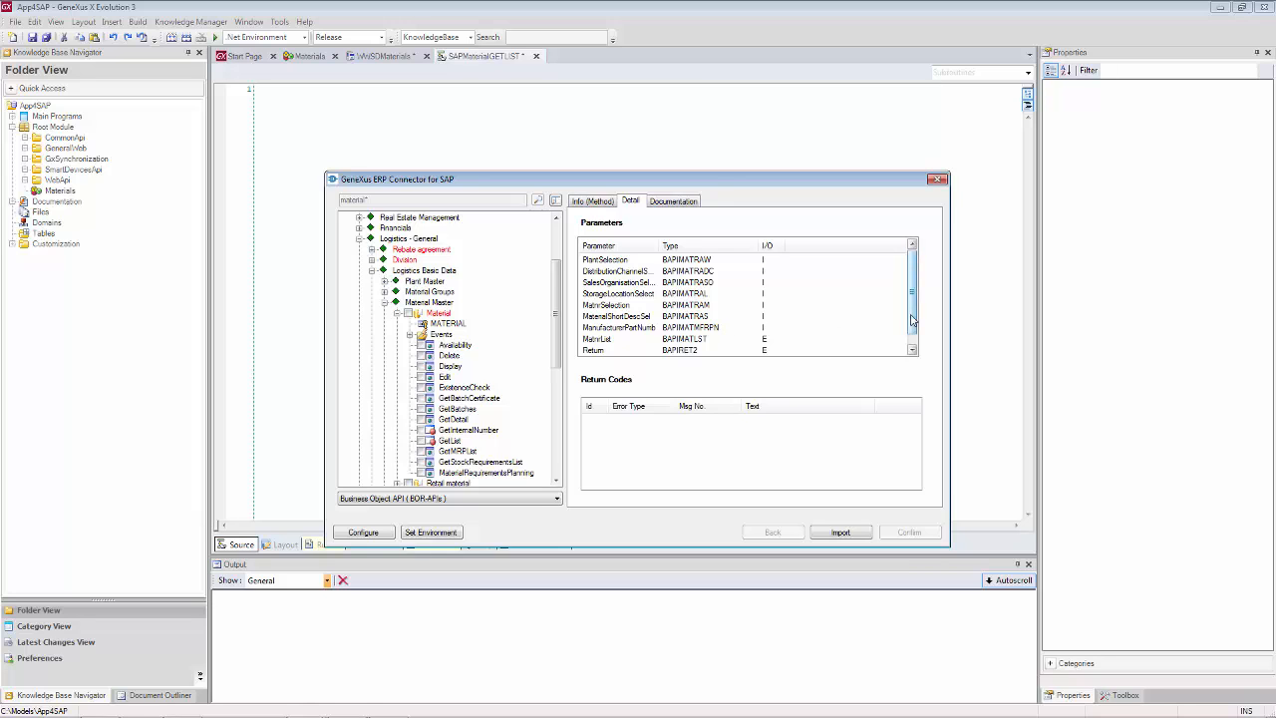
mouse_move(911, 319)
left_mouse_down()
mouse_move(912, 343)
mouse_move(909, 305)
left_mouse_up()
left_click(579, 202)
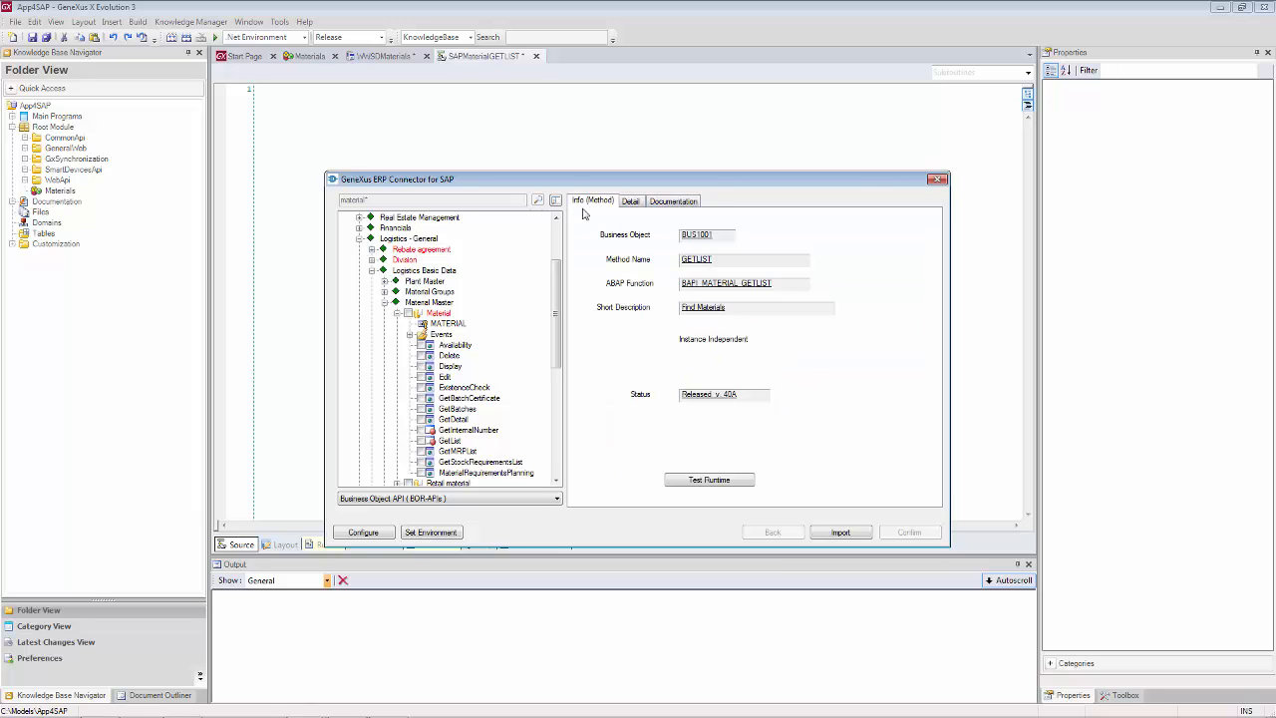
Step: Open the runtime test of the GetList method and look through its full parameter list
left_click(698, 481)
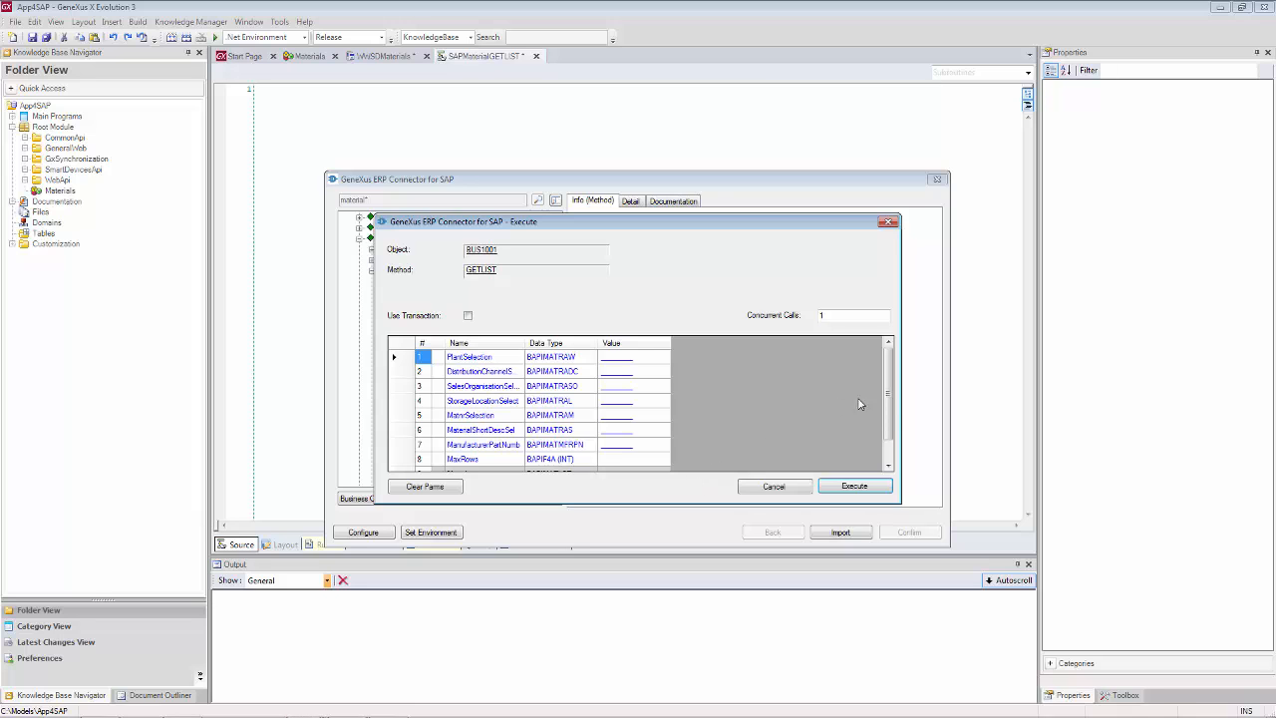
left_click_drag(890, 422, 890, 437)
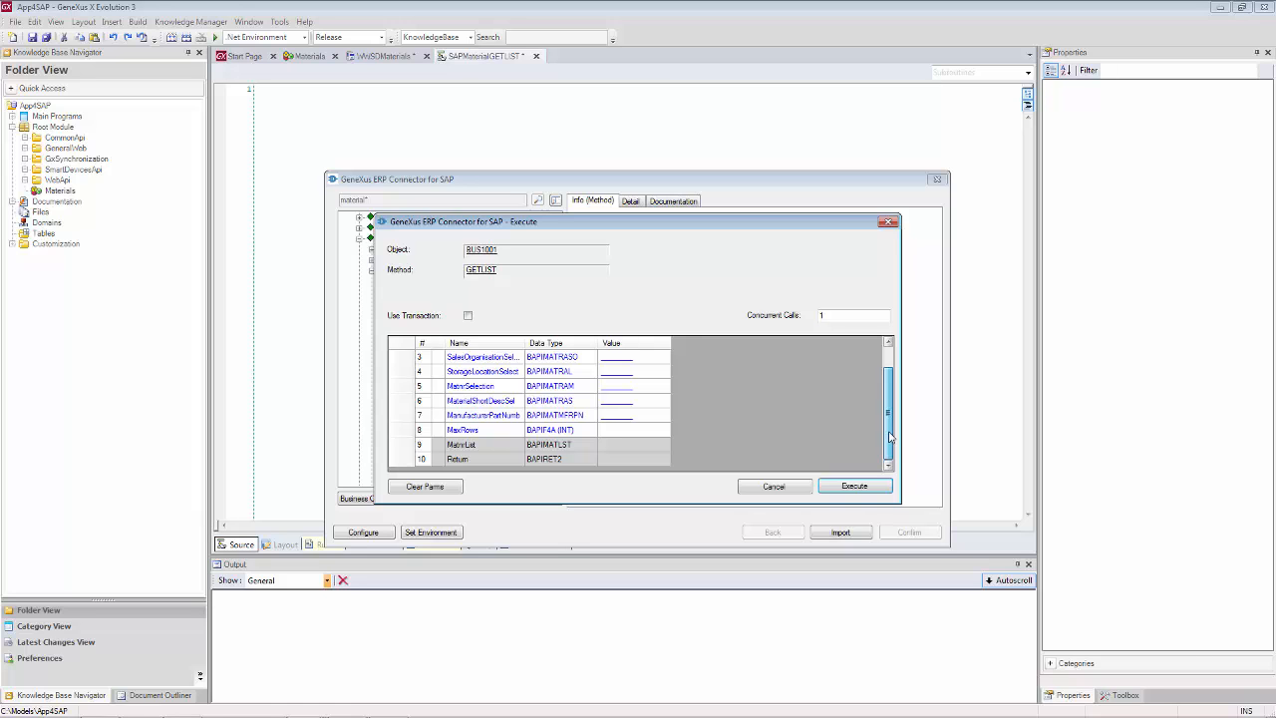
left_click_drag(890, 436, 890, 405)
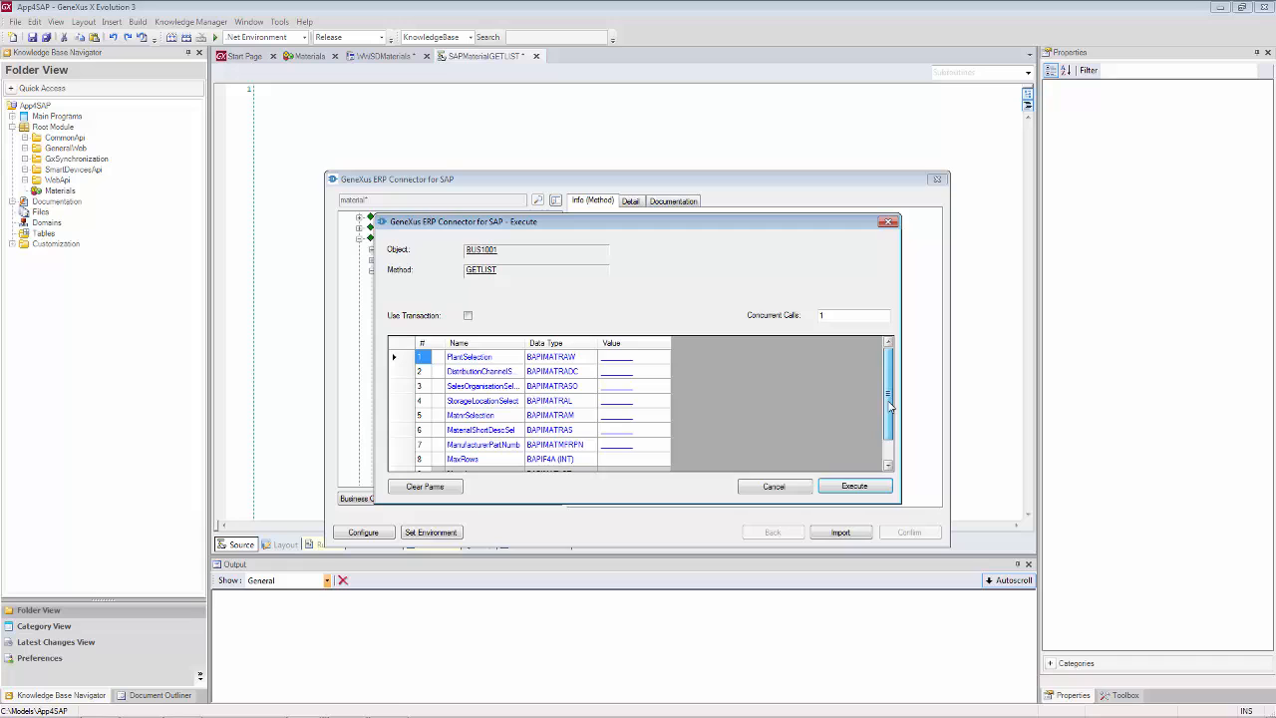
Step: Fill in the MatnrSelection parameter with From material number "*", Inclusive/exclusive "I" and selection option "CP"
left_click(612, 423)
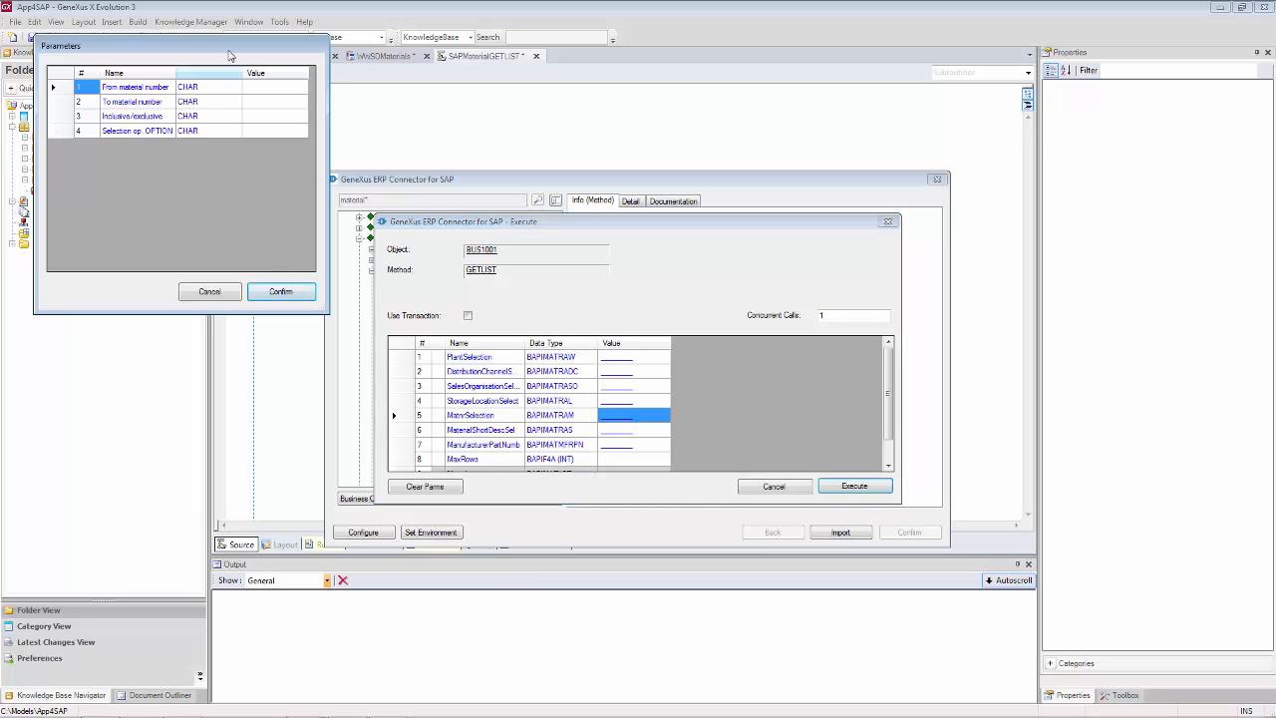
left_click_drag(221, 47, 887, 226)
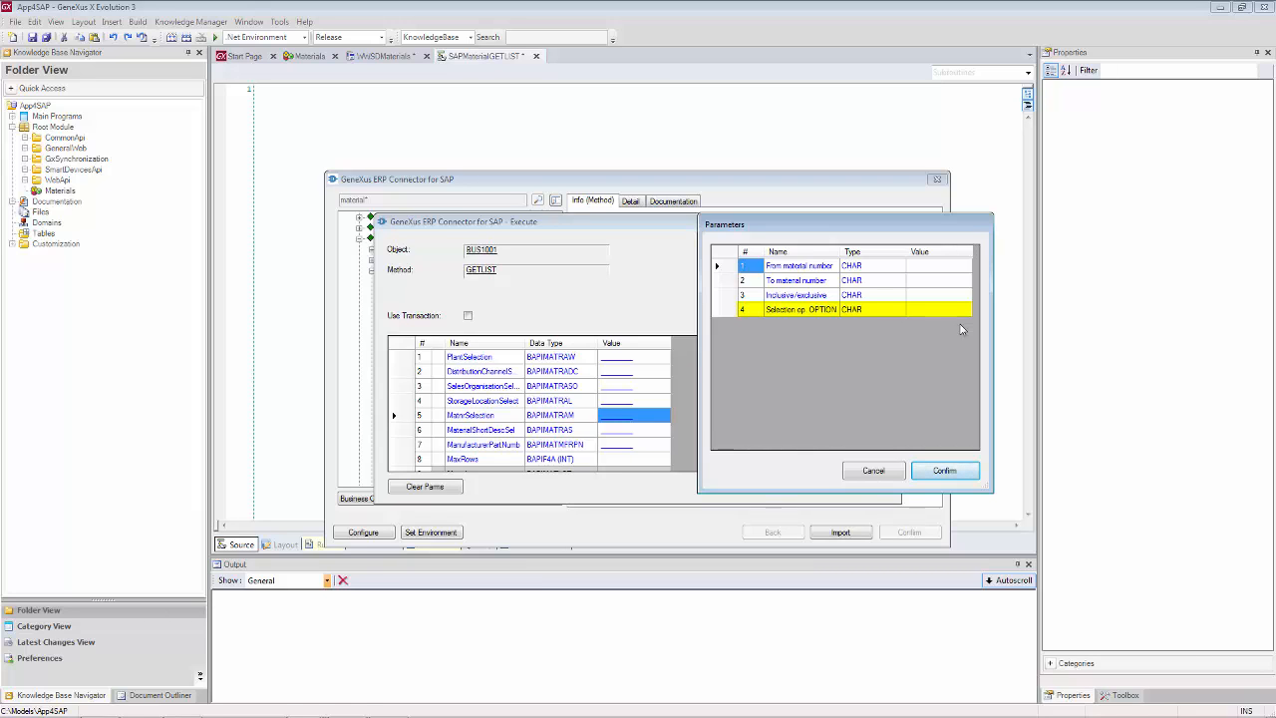
left_click(930, 272)
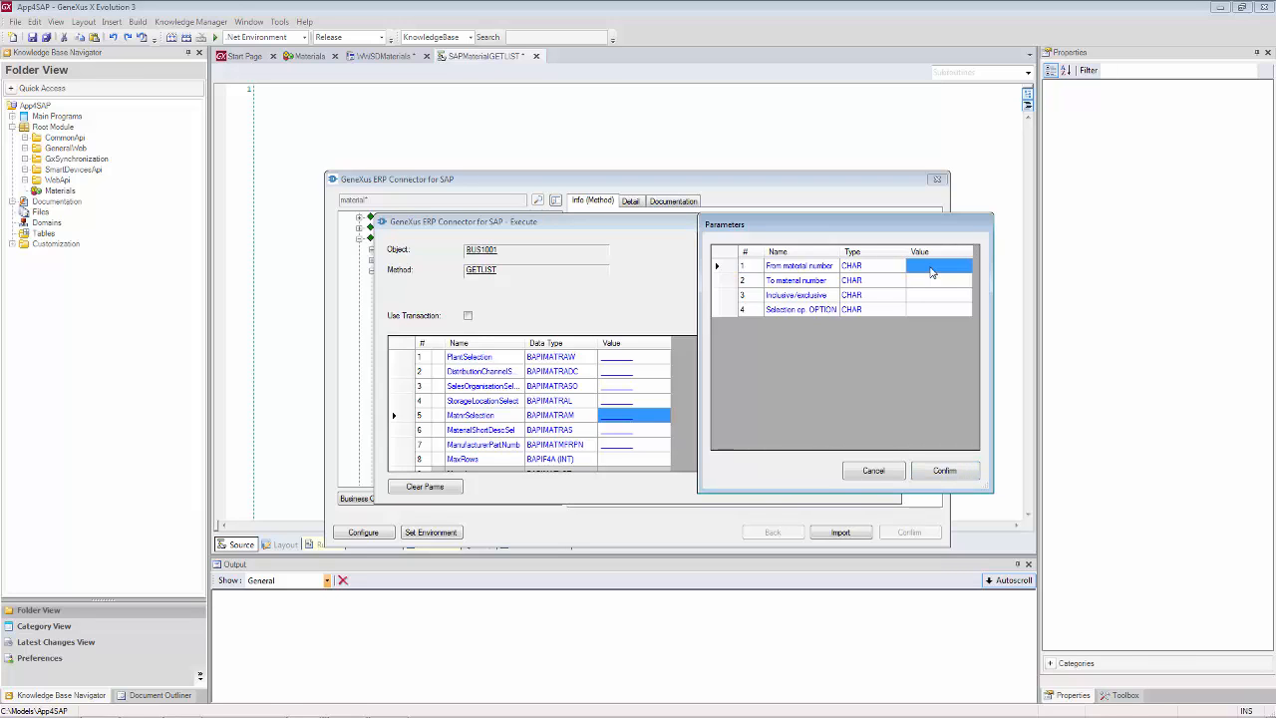
type("*")
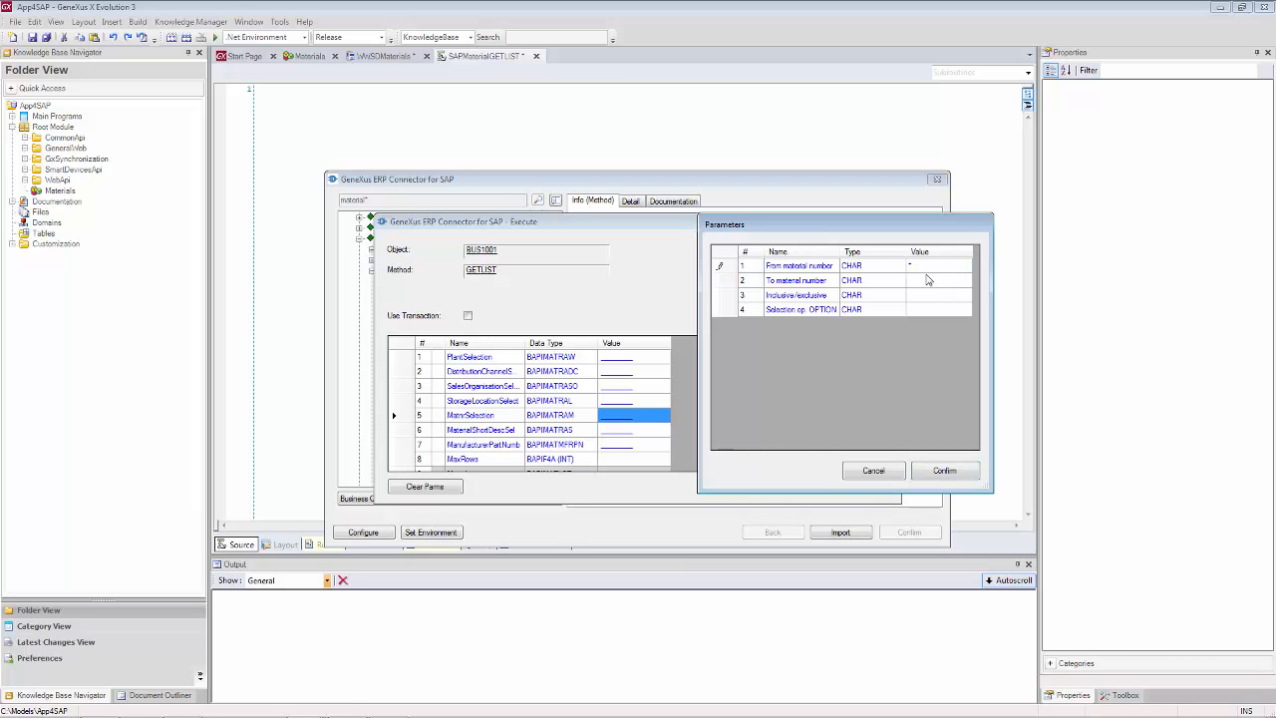
left_click(925, 296)
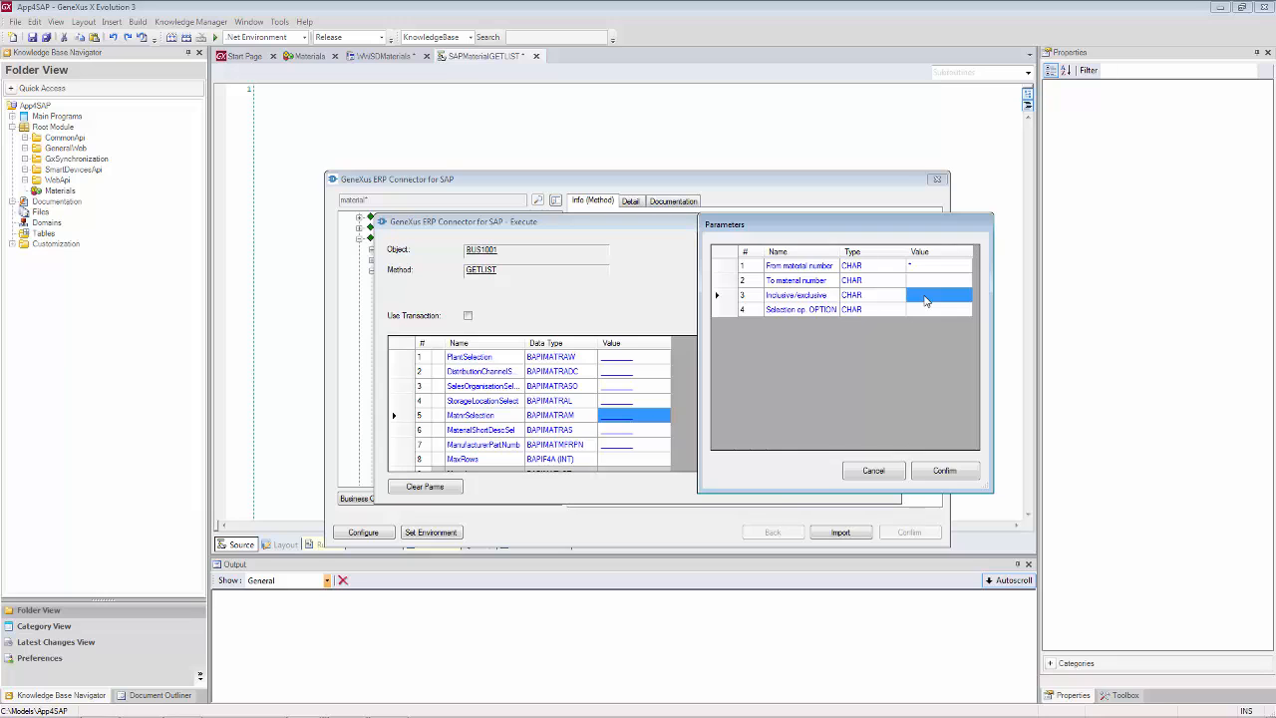
left_click(926, 311)
type("CP")
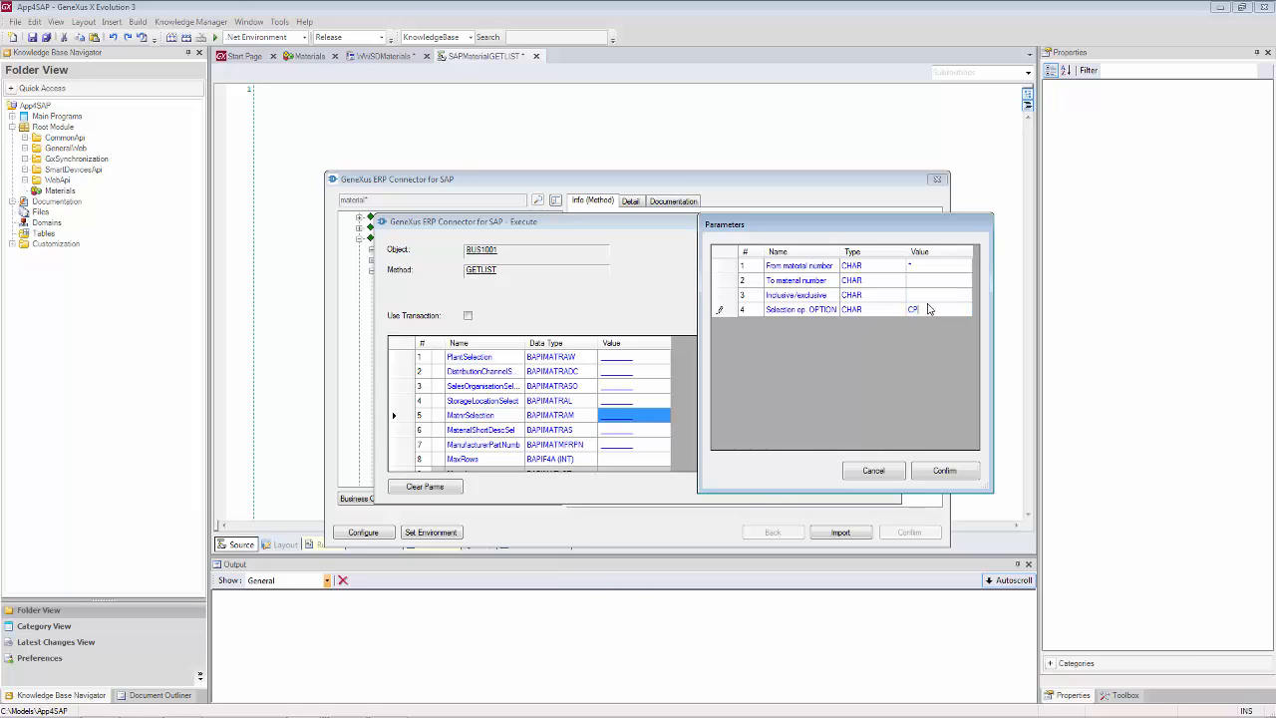
left_click(929, 295)
type("I")
left_click(945, 471)
Step: Execute the GetList method and examine its MatnrList and Return result tables, widening the Description column of the materials
left_click(856, 485)
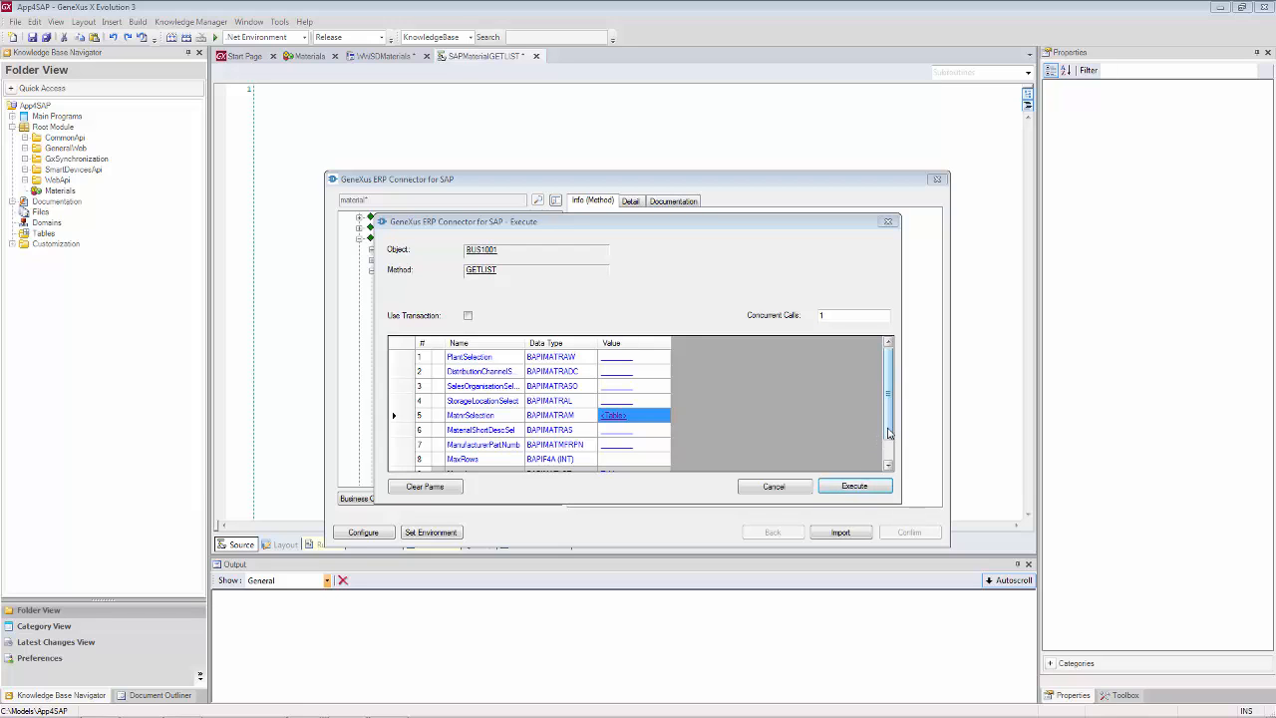
scroll(879, 462, "down", 1)
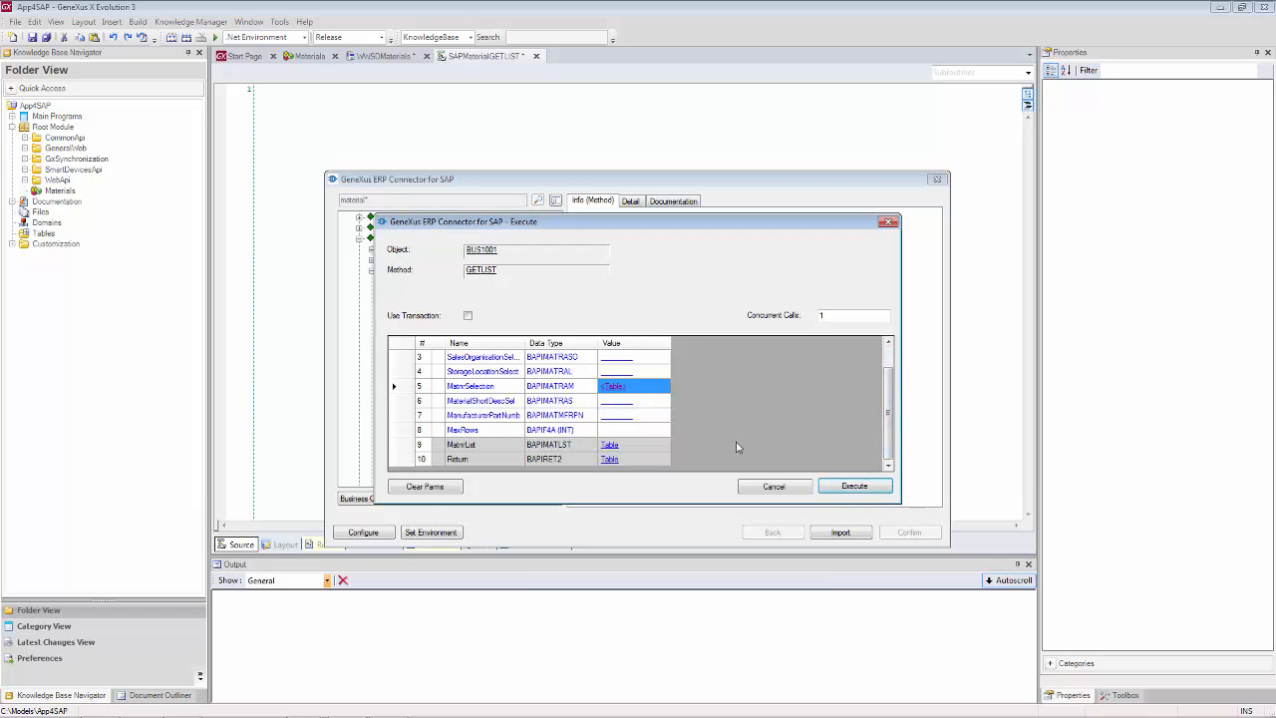
left_click(612, 448)
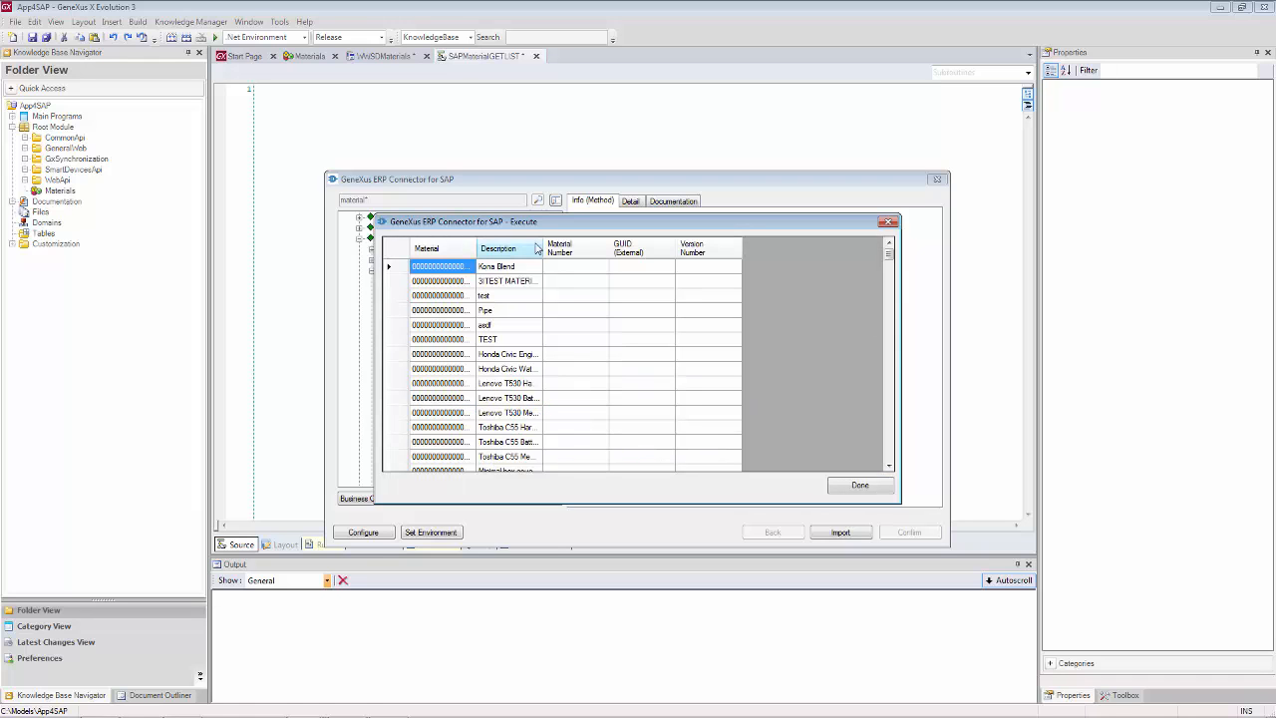
left_click_drag(541, 248, 629, 249)
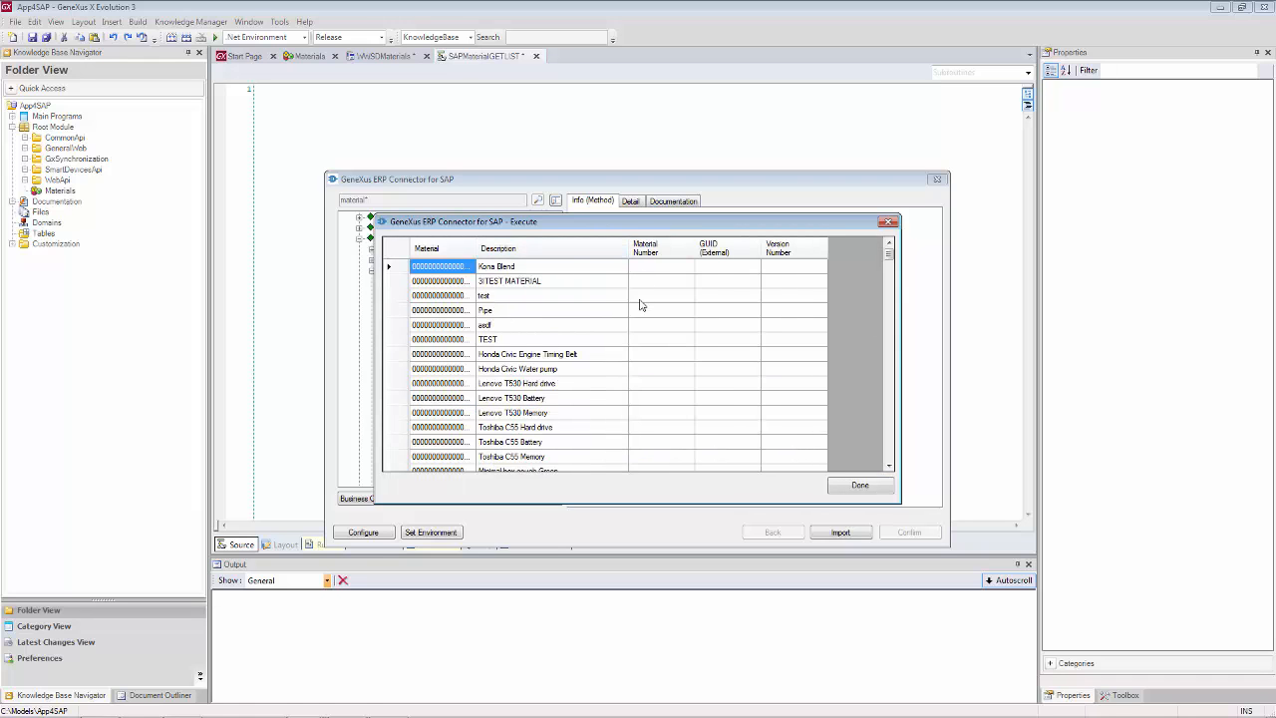
scroll(640, 304, "down", 5)
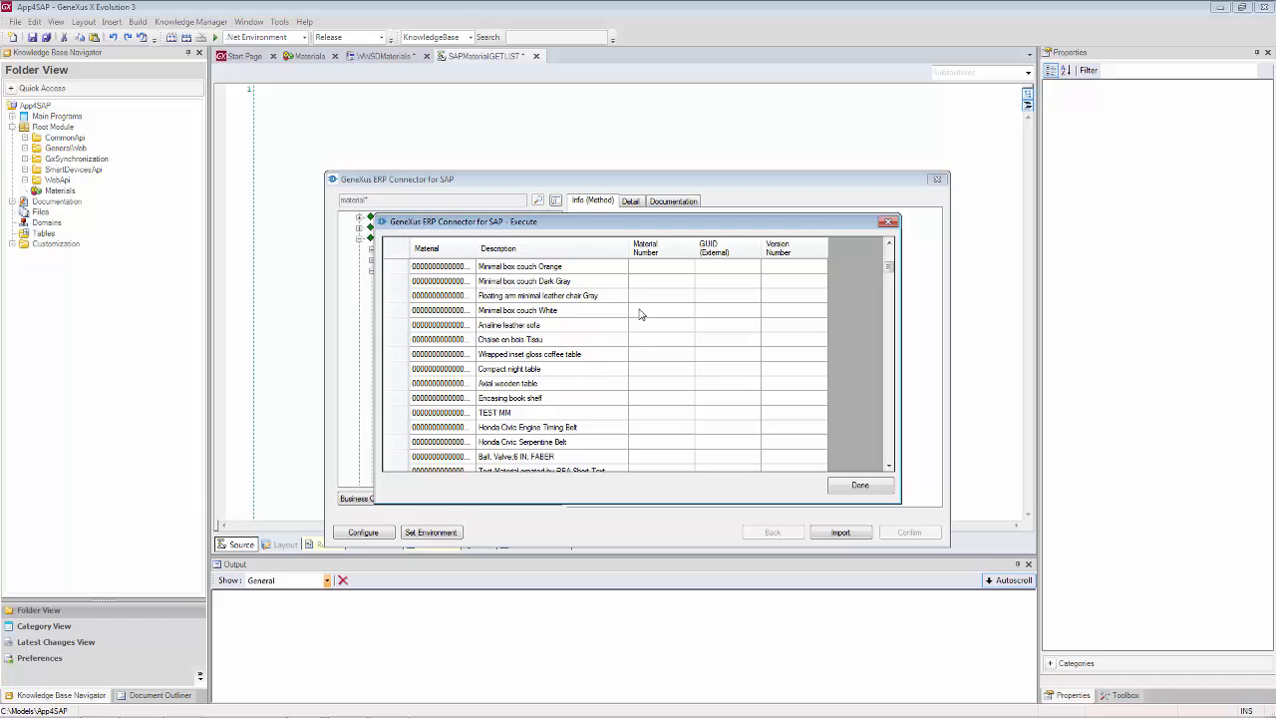
left_click(859, 486)
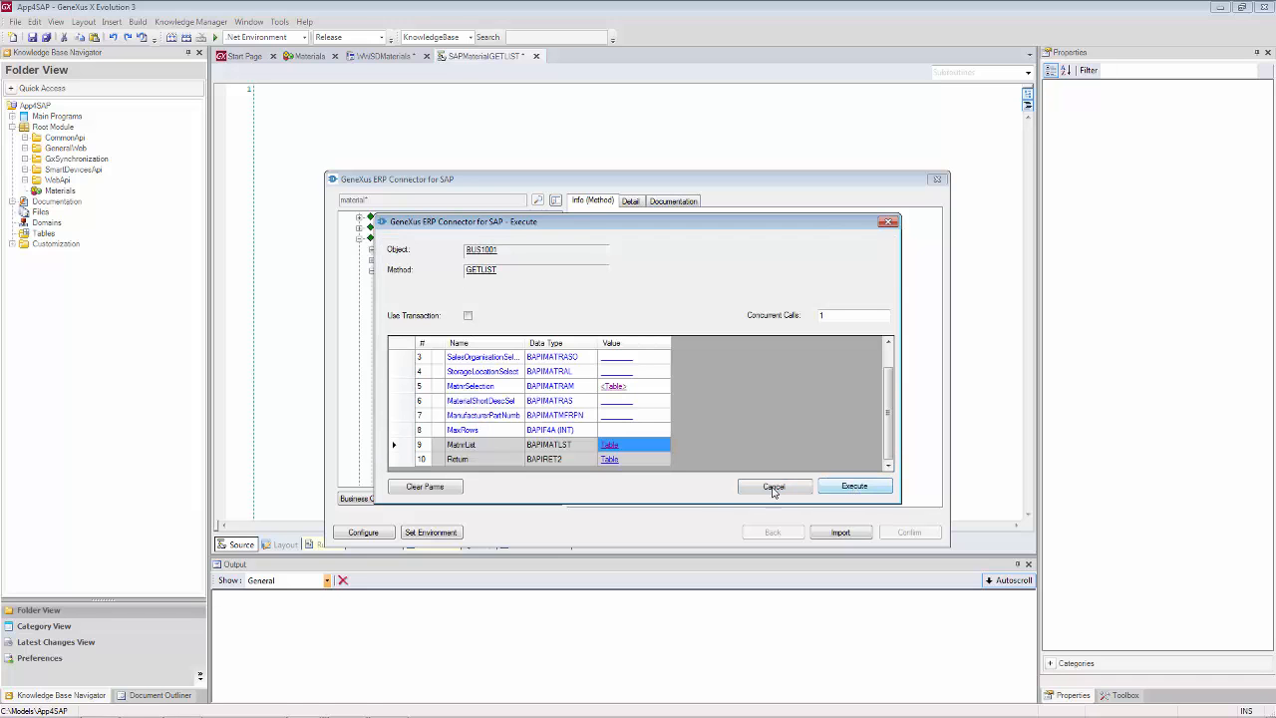
left_click(609, 459)
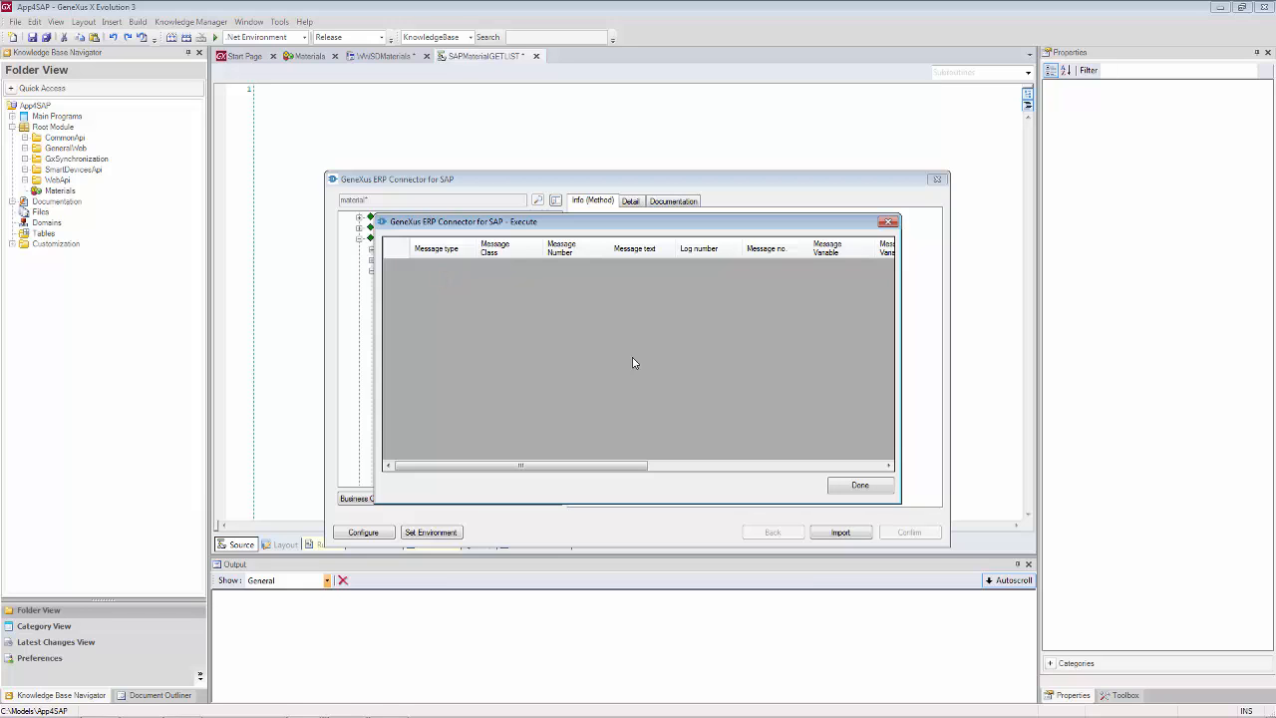
Step: Leave the GetList runtime test and import the method into the Enterprise module with the object prefix "sap"
left_click(868, 485)
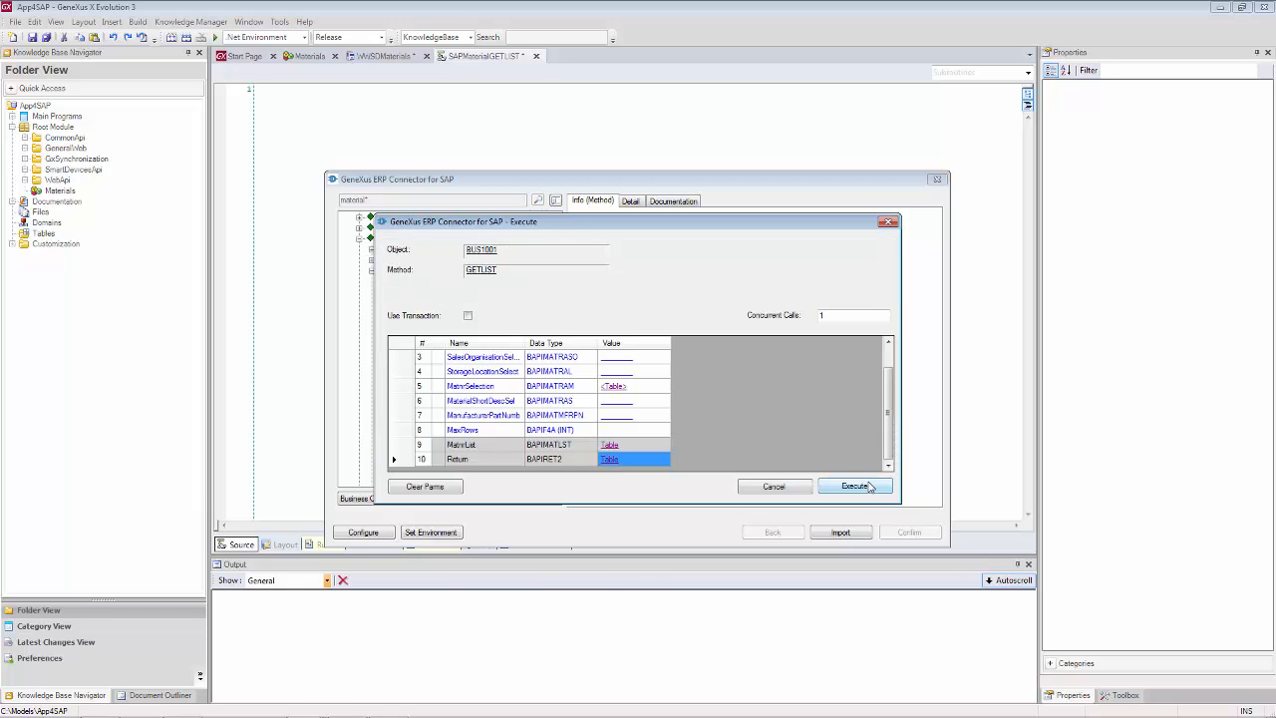
left_click(773, 487)
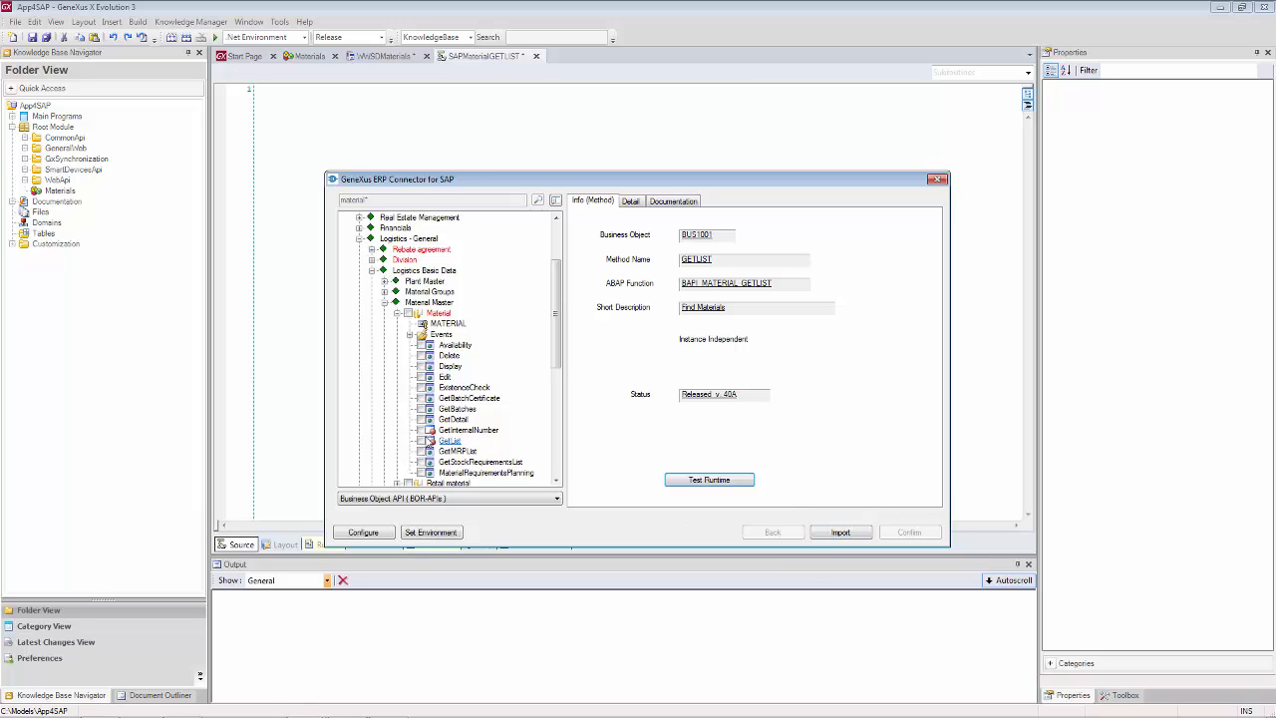
left_click(846, 535)
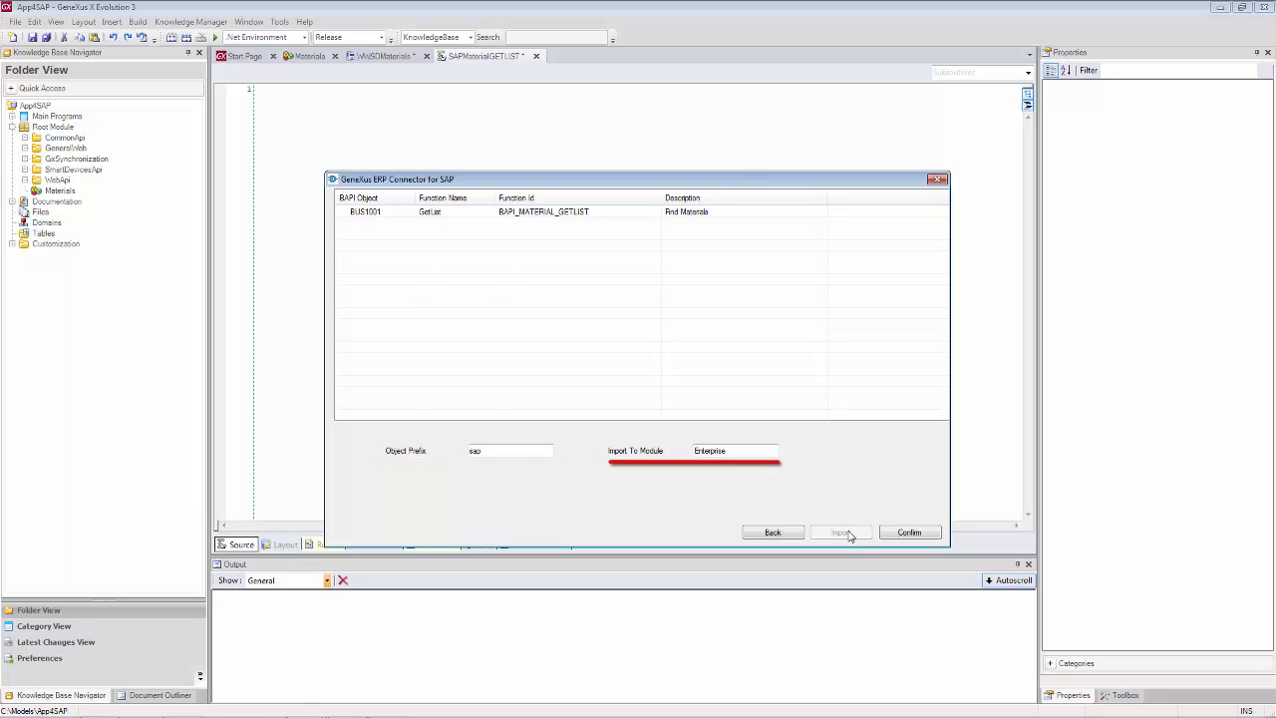
left_click(901, 534)
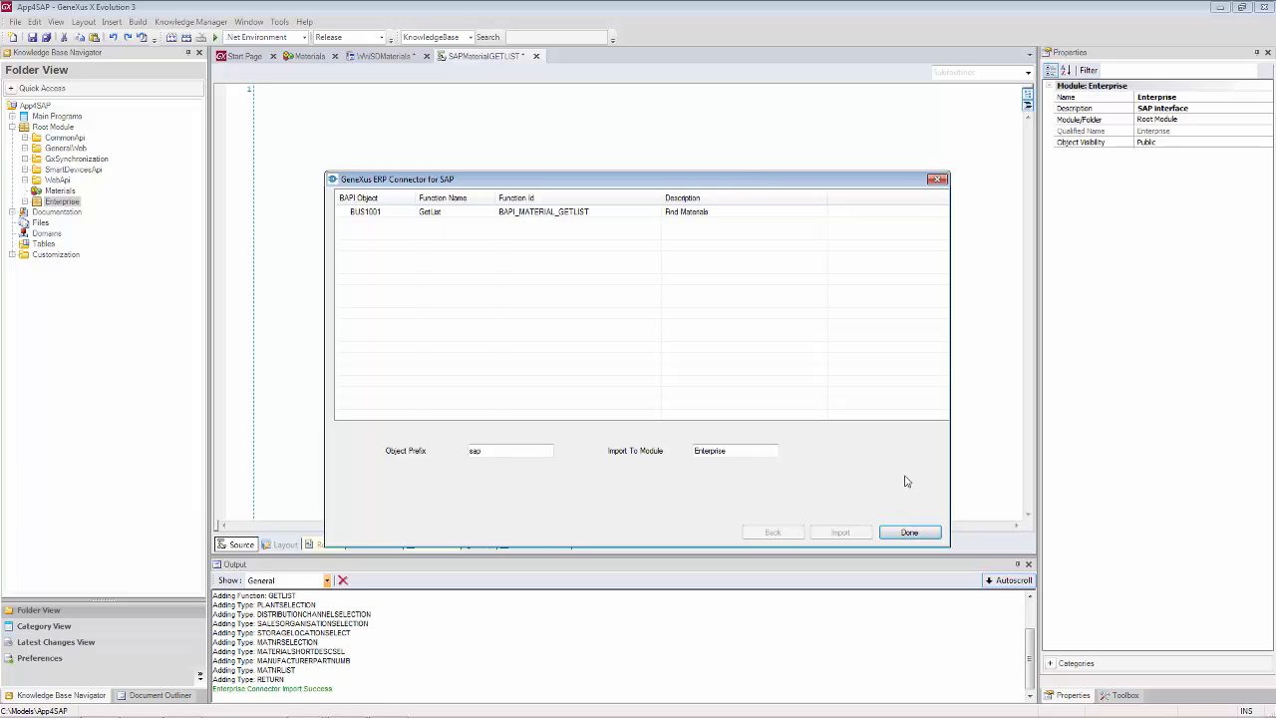
left_click(935, 180)
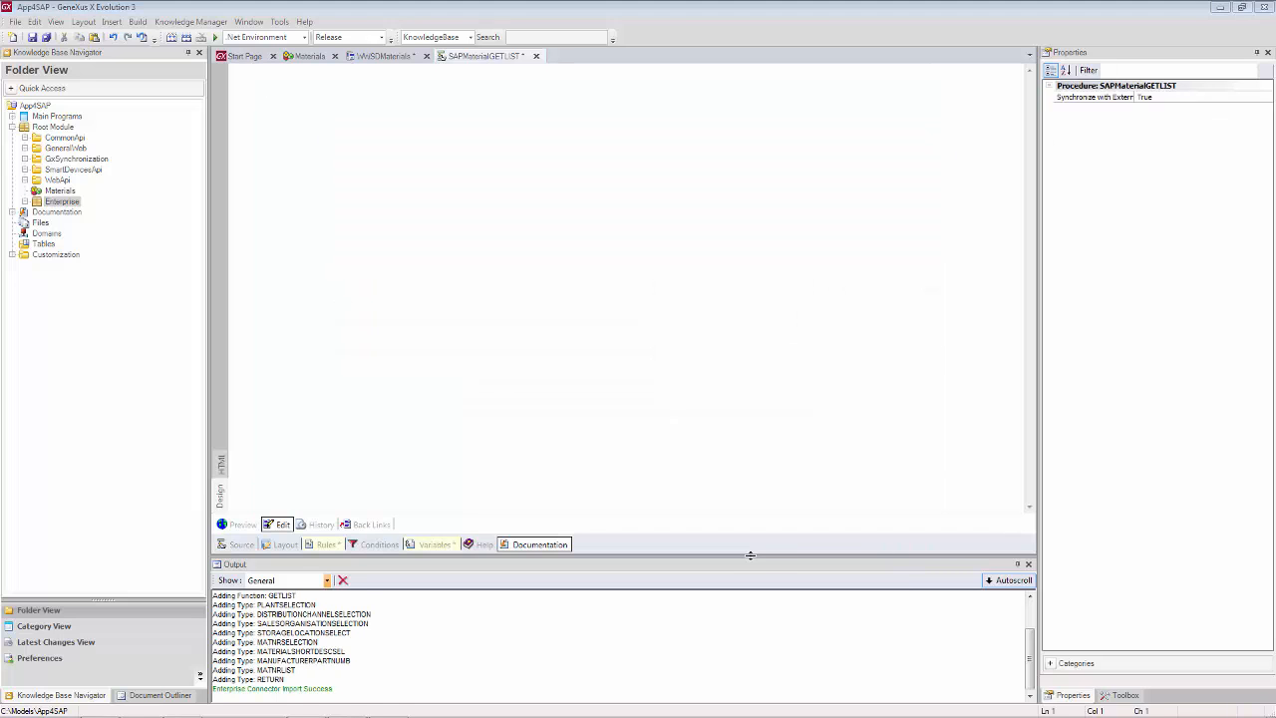
Step: Enlarge the output area to review the import log, and open the Enterprise module's sapMaterial and GXEnterpriseSessionManager objects
left_click_drag(749, 555, 741, 512)
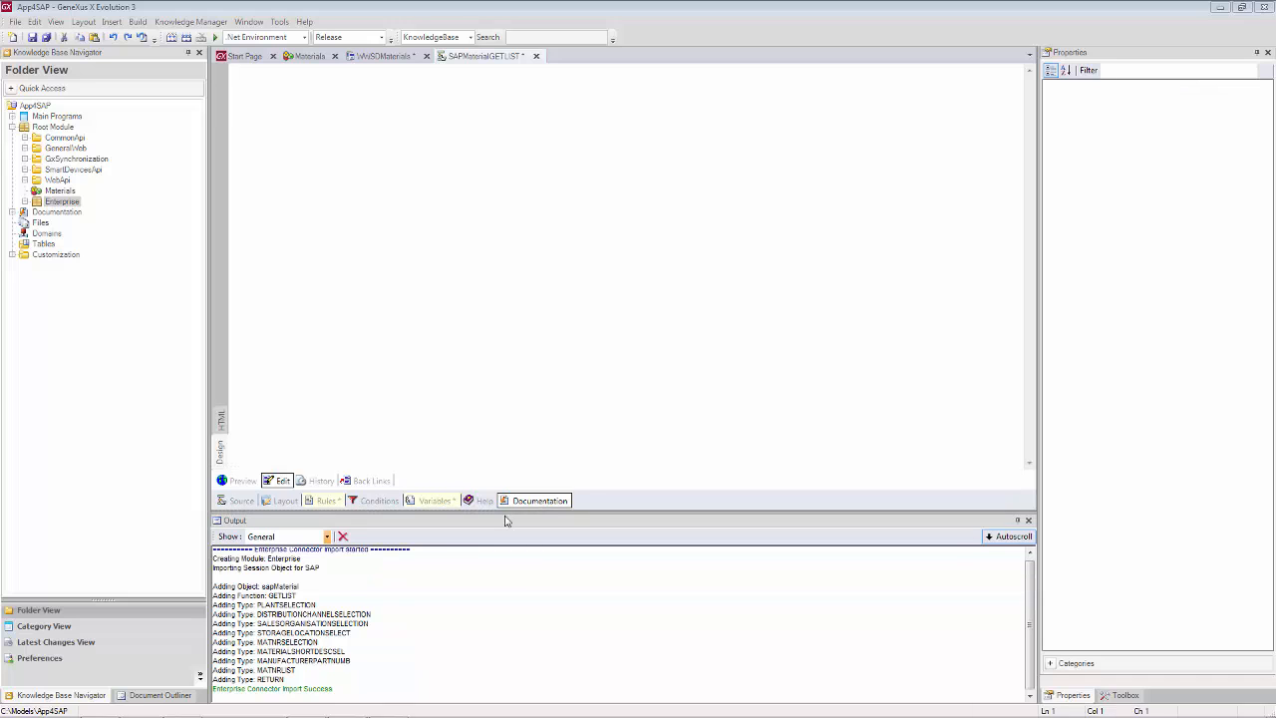
left_click(502, 578)
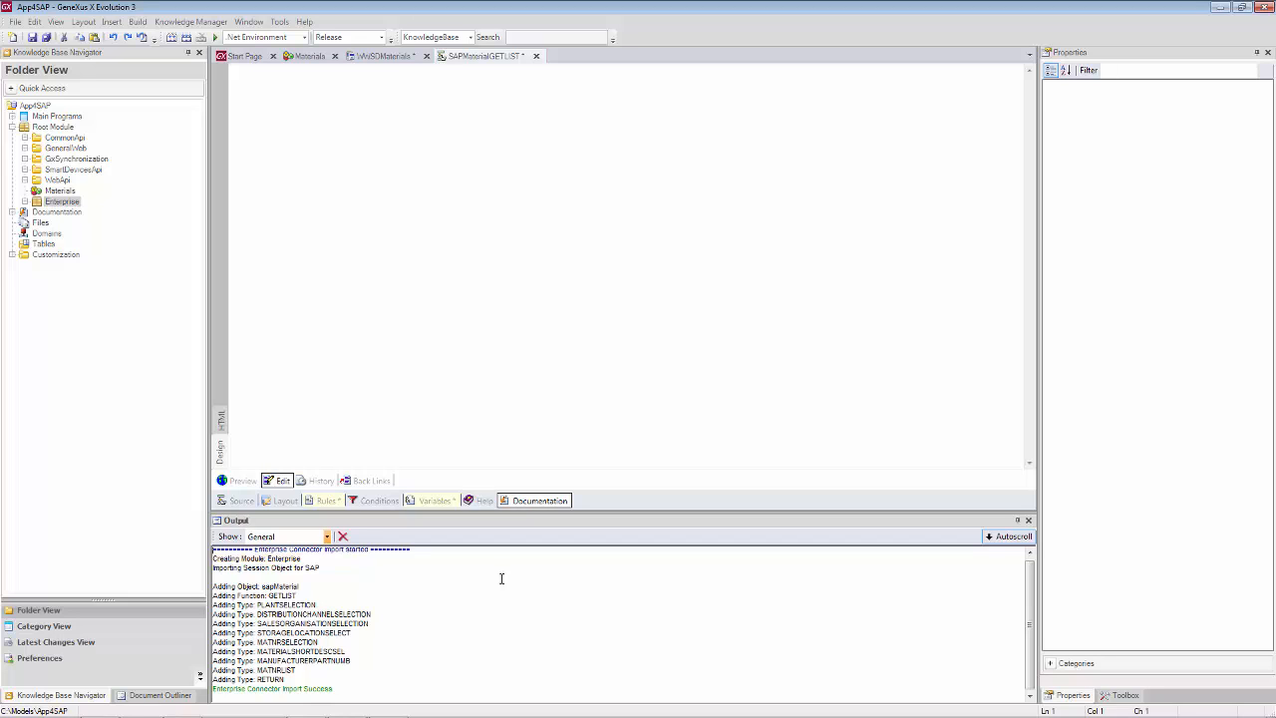
left_click(25, 203)
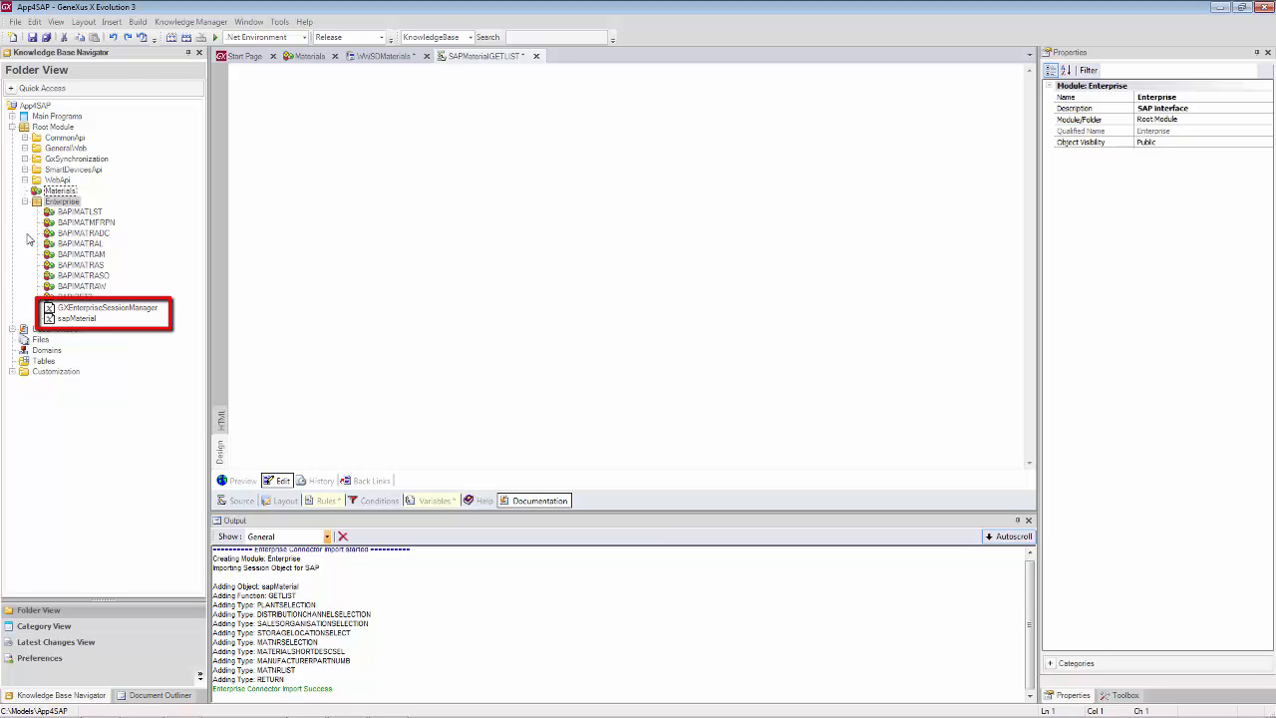
double_click(72, 318)
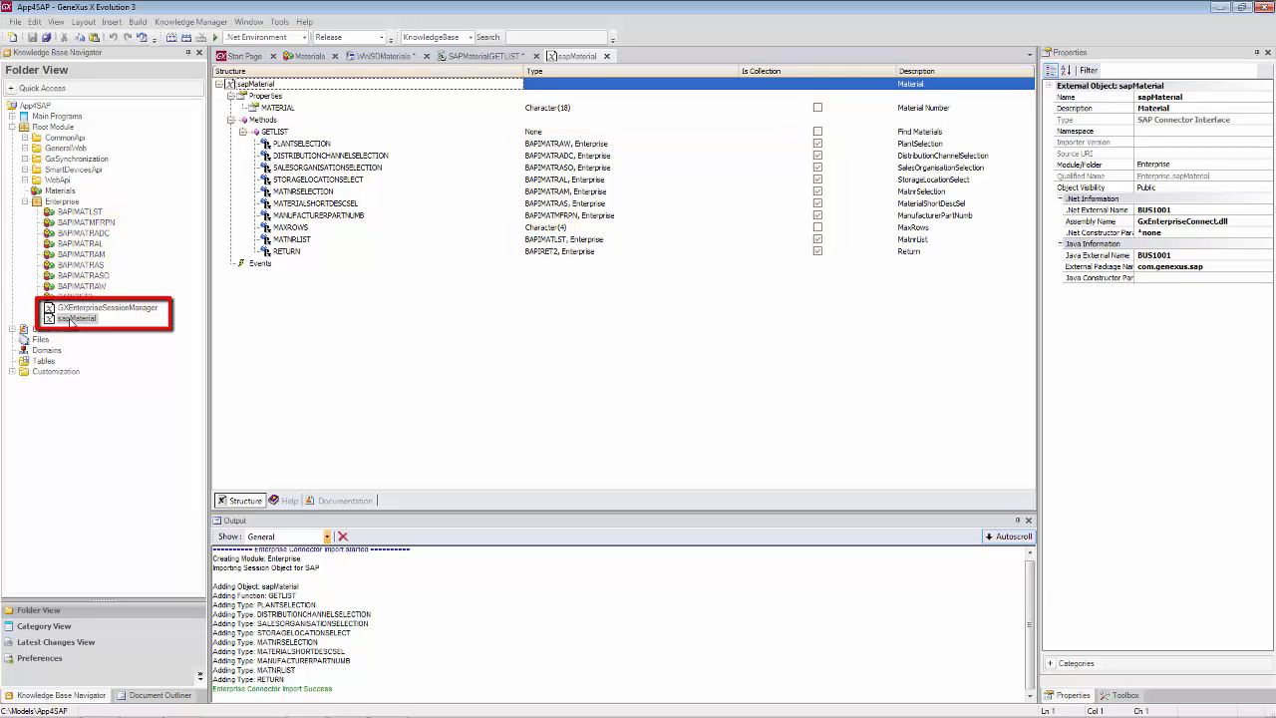
double_click(75, 309)
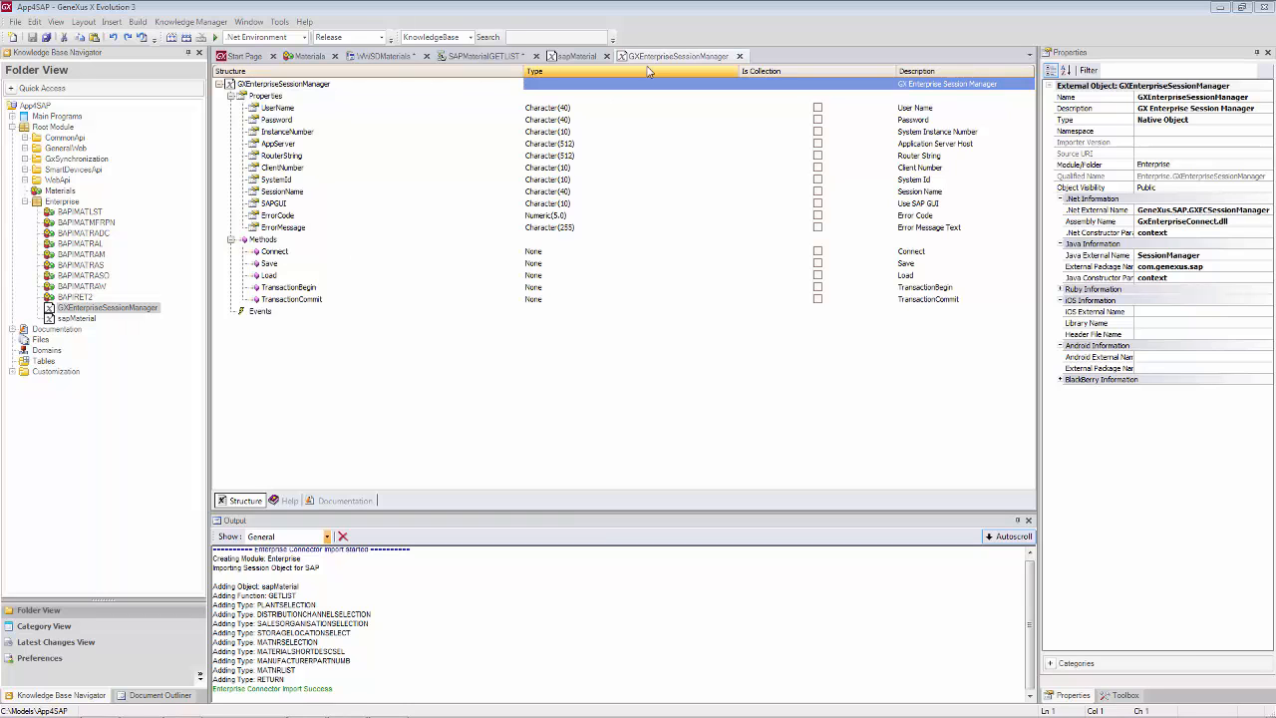
Step: Place the GXEnterpriseSessionManager structure side by side with the other open objects, giving those objects the wider share of the editing area
left_click_drag(649, 58, 841, 130)
left_click(872, 155)
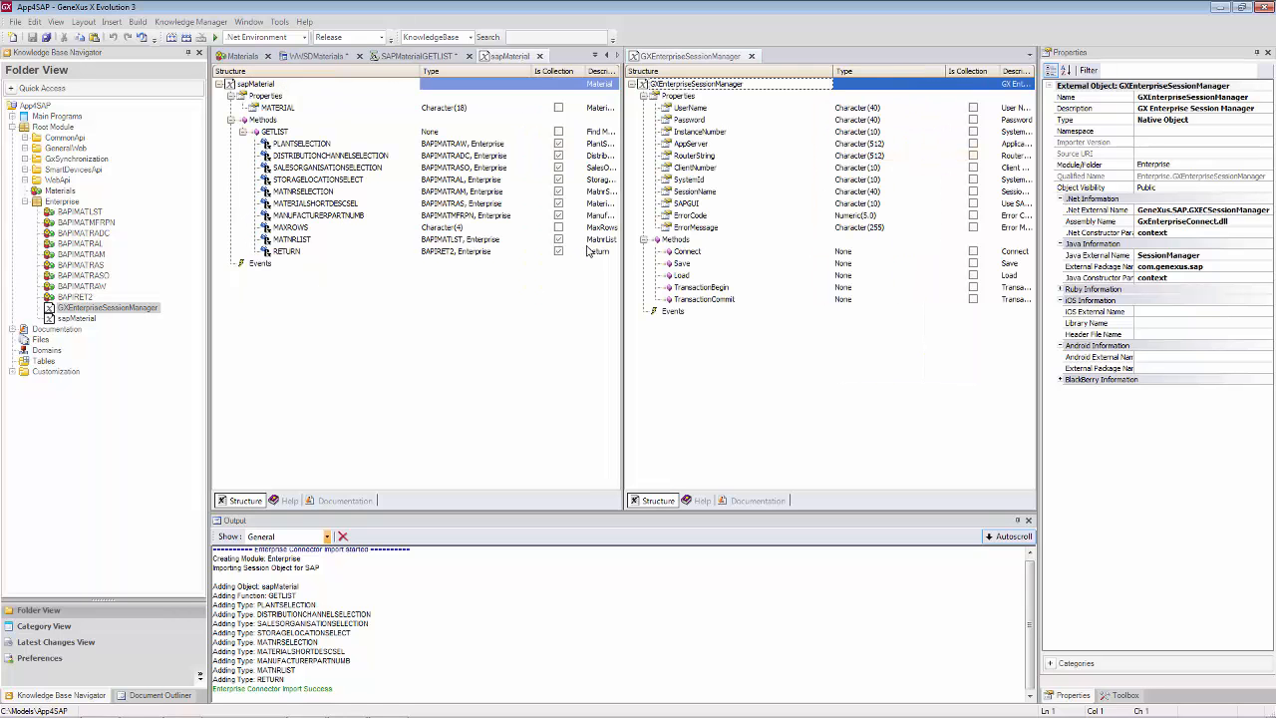
left_click_drag(620, 244, 730, 325)
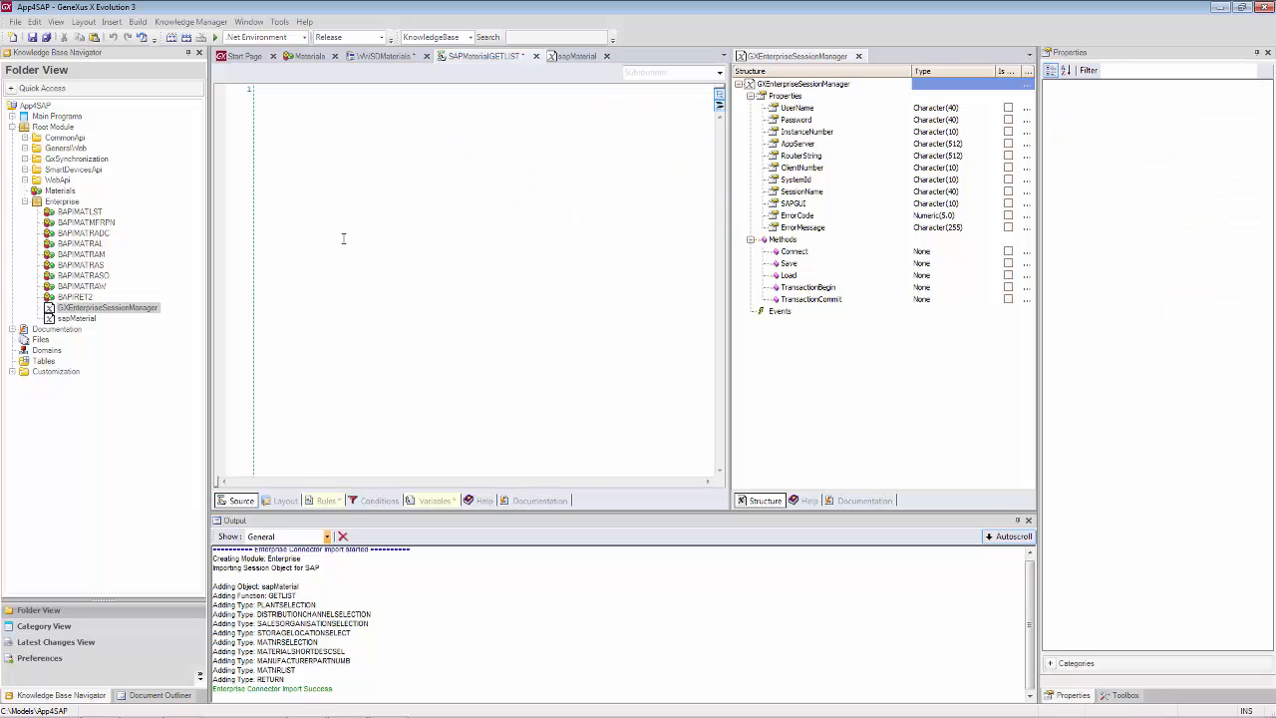